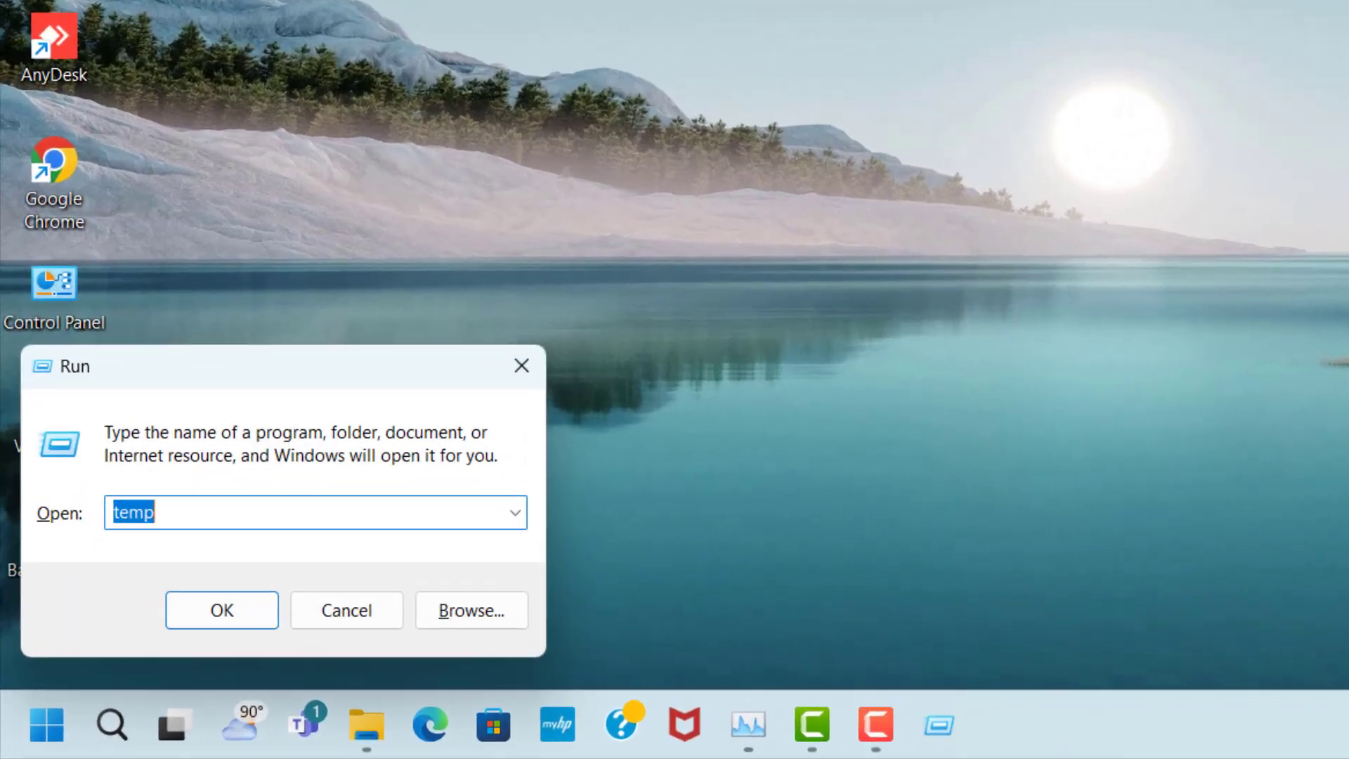
Step: Run %appdata%, go up to the AppData folder, and open its Local folder
{"action": "type", "text": "%app"}
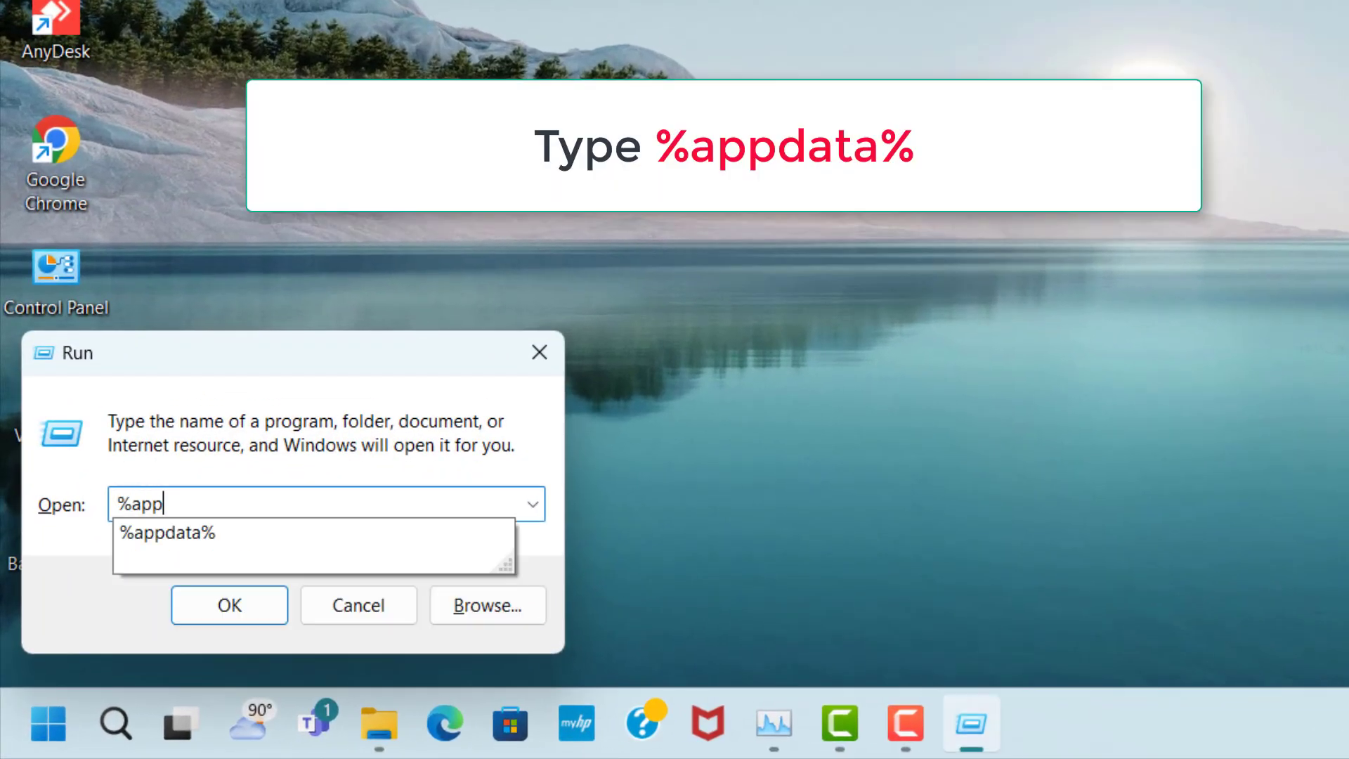
{"action": "type", "text": "data%"}
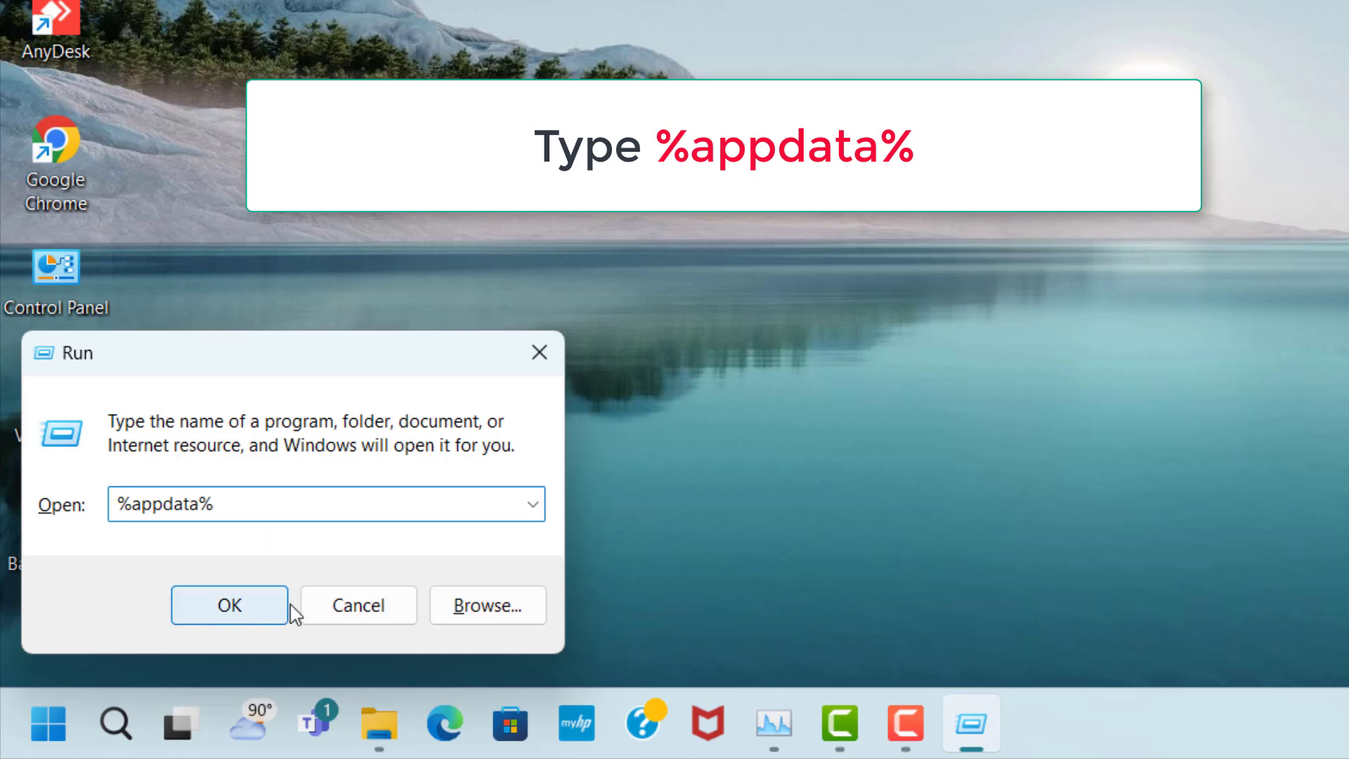
{"action": "left_click", "coordinate": [257, 615]}
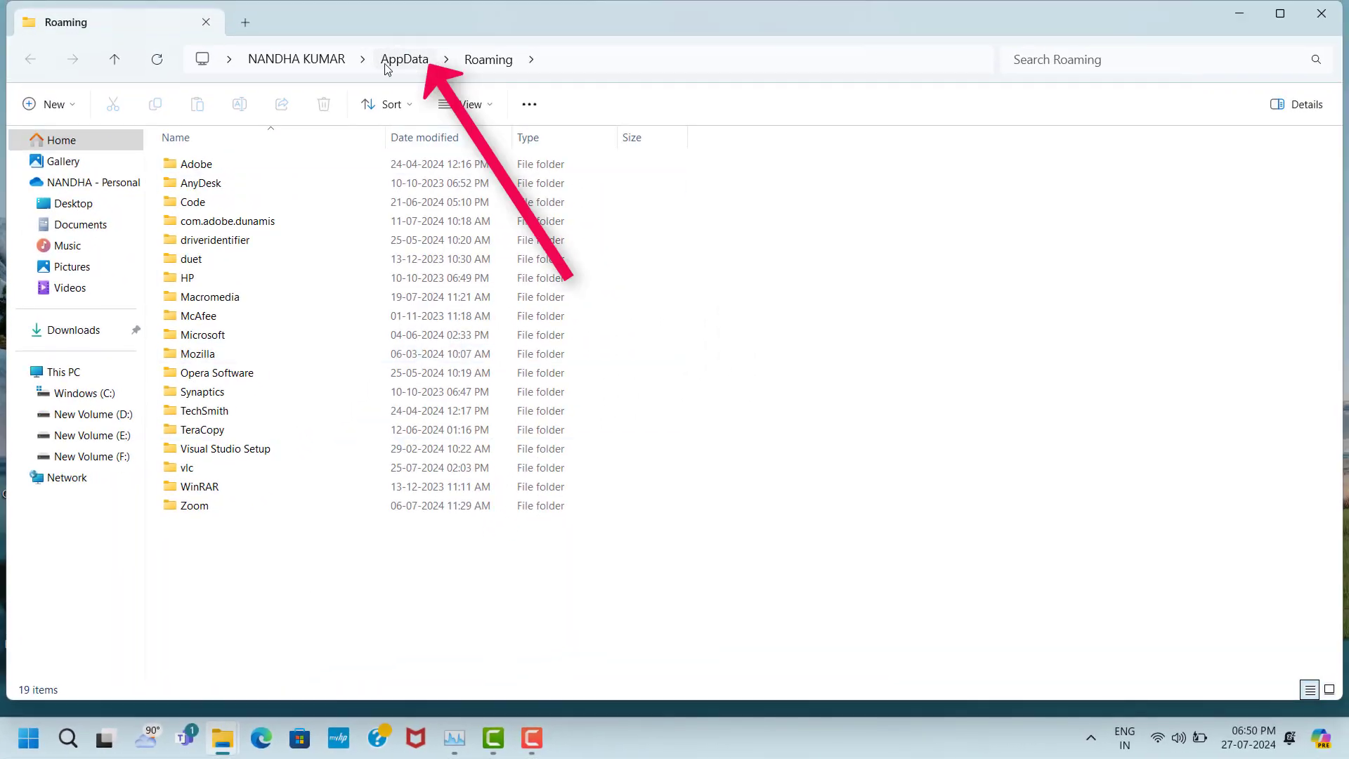
{"action": "left_click", "coordinate": [402, 60]}
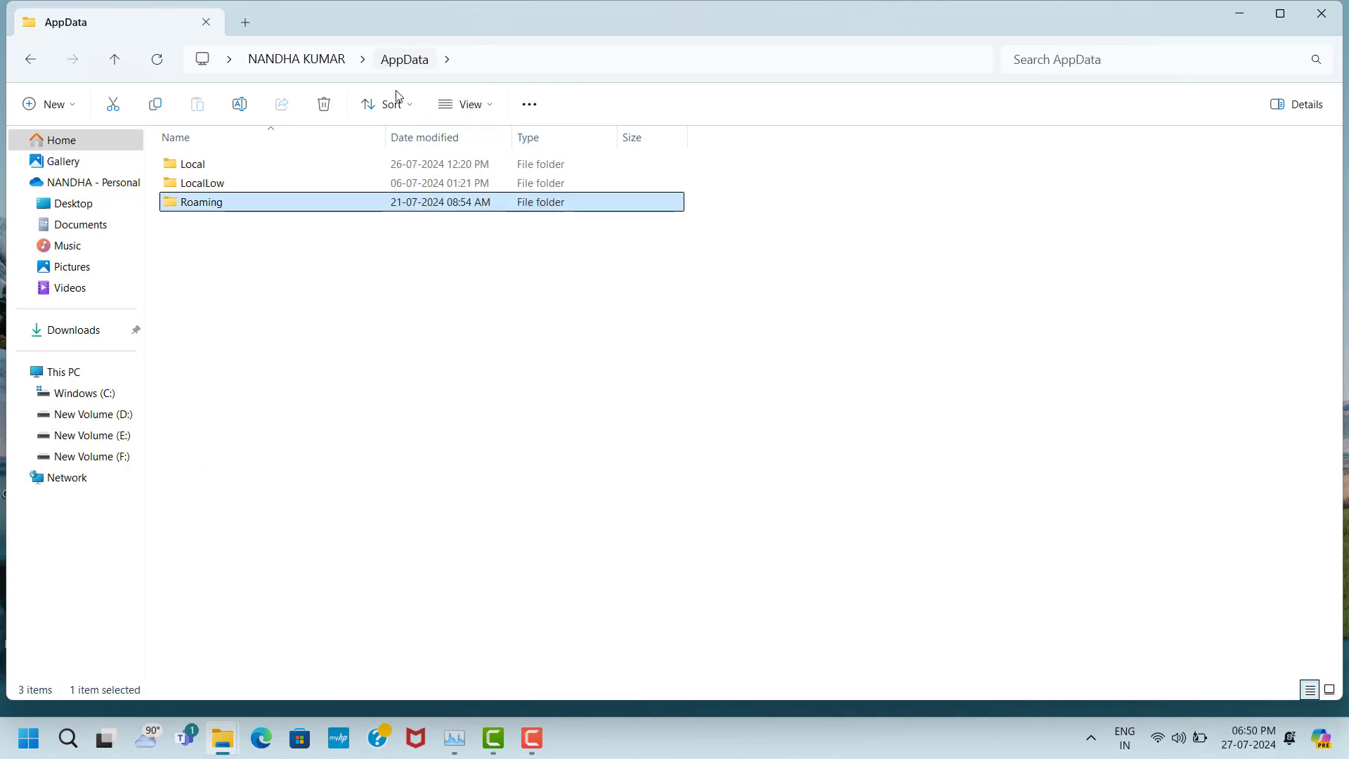
{"action": "left_click", "coordinate": [186, 168]}
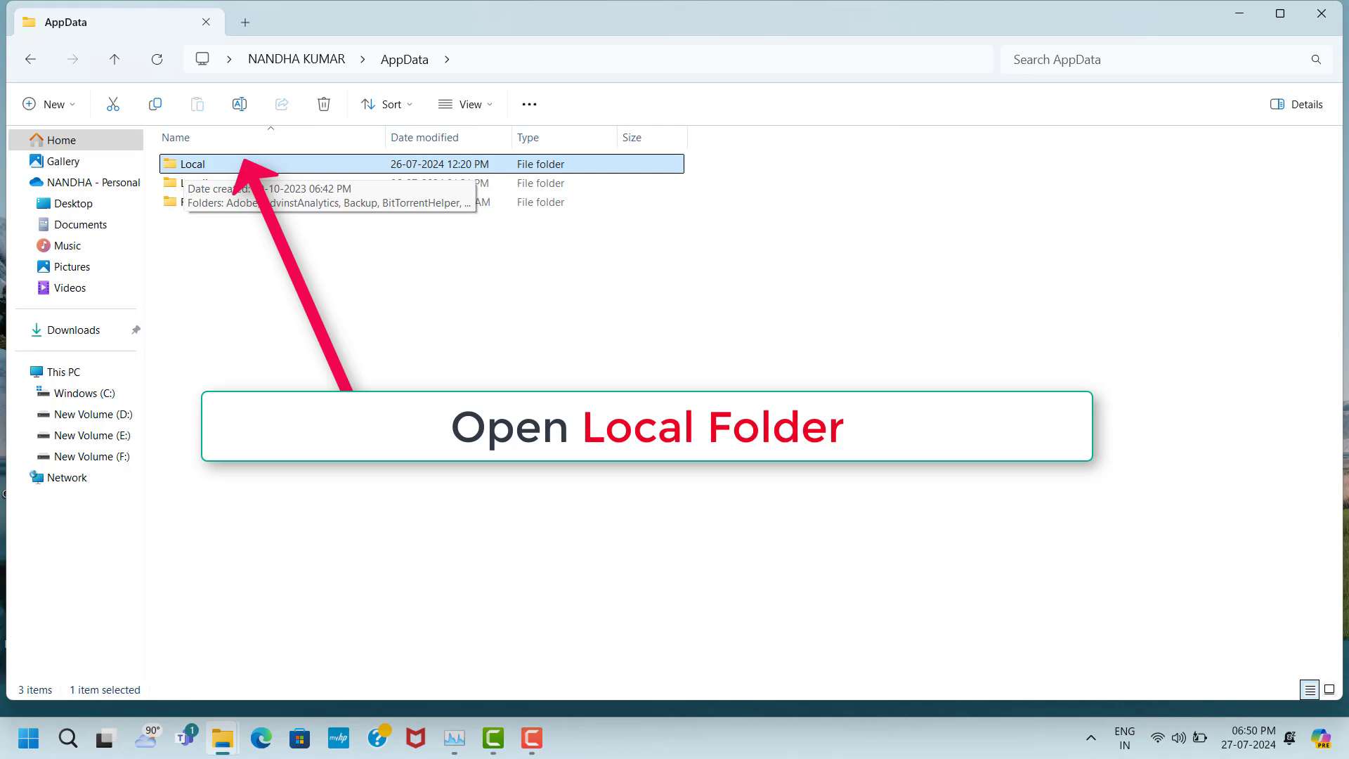
{"action": "double_click", "coordinate": [192, 167]}
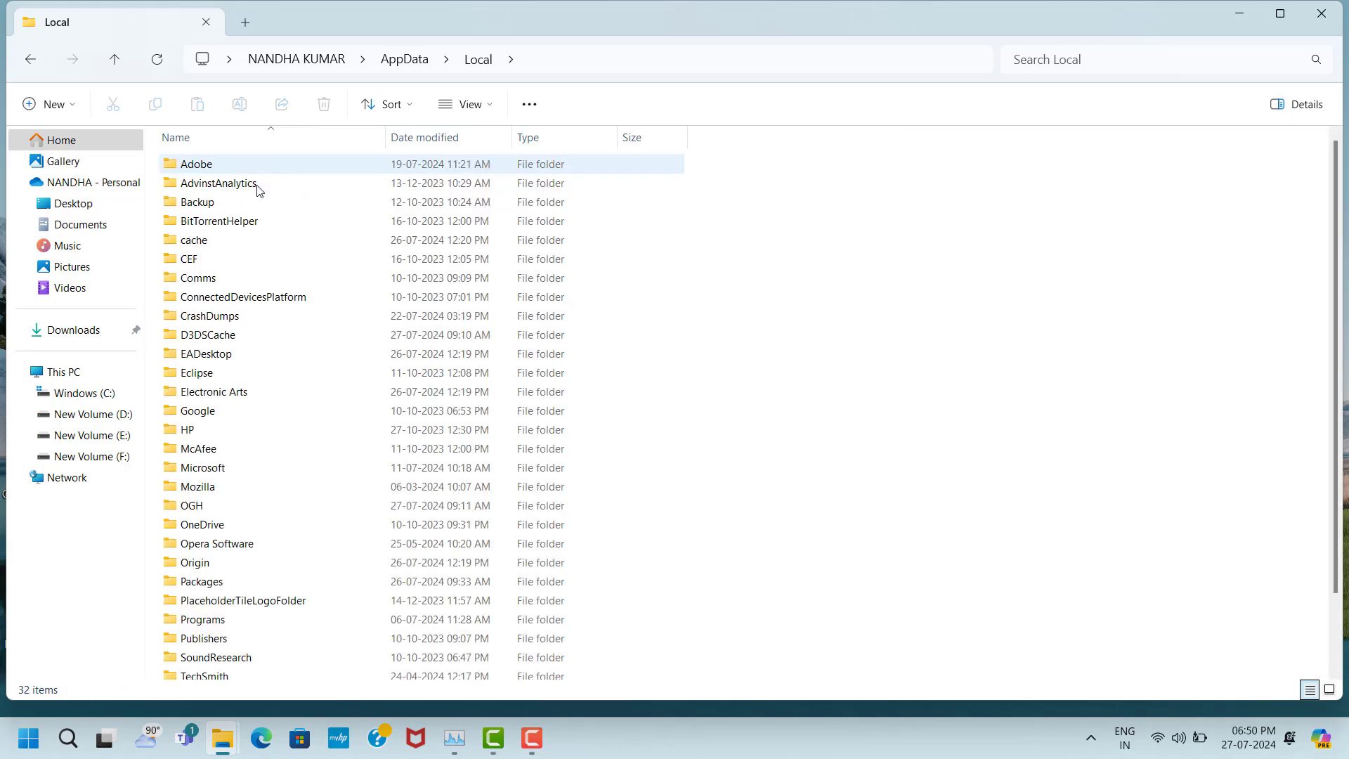
Step: Open the Temp folder inside Local, select all its contents, and bring up the context menu for the selection
{"action": "scroll", "coordinate": [235, 492], "scroll_direction": "down", "scroll_amount": 2}
{"action": "left_click", "coordinate": [208, 617]}
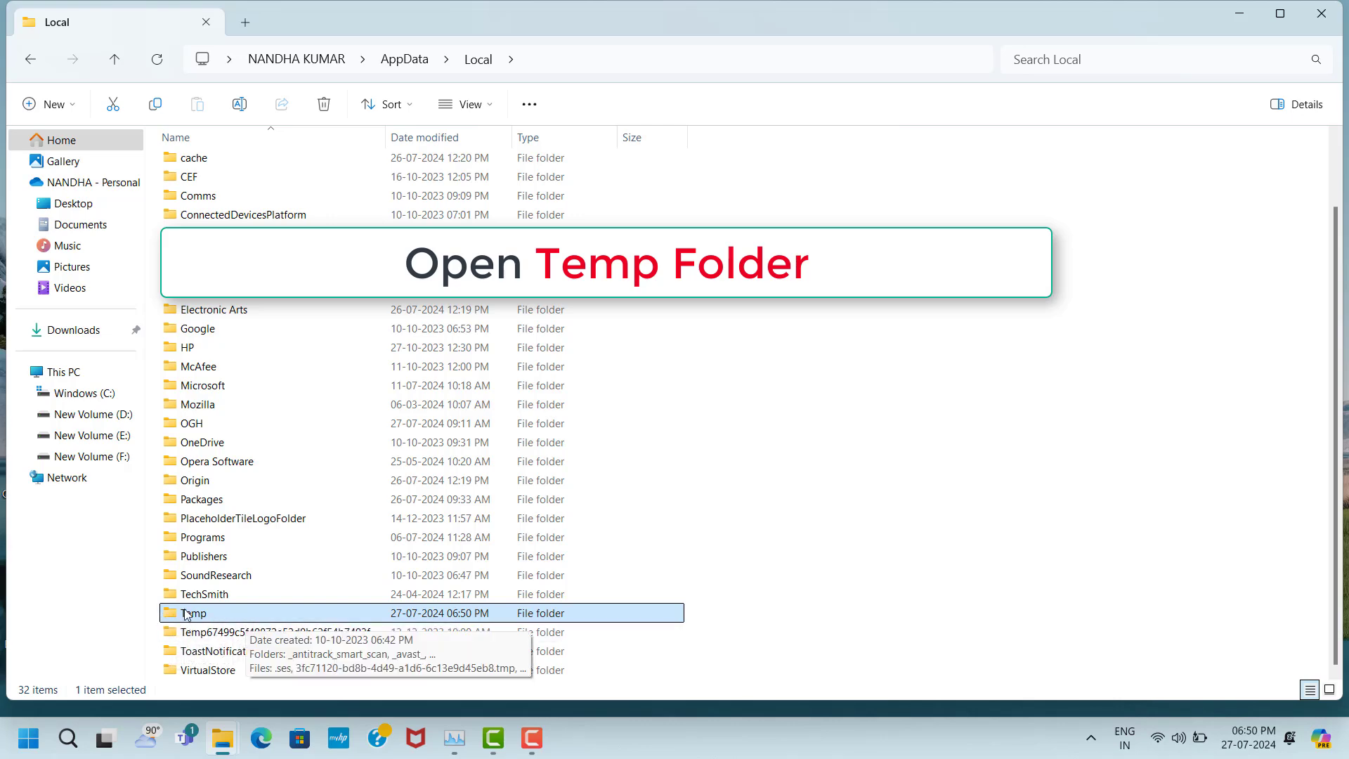
{"action": "double_click", "coordinate": [228, 612]}
{"action": "left_click", "coordinate": [327, 169]}
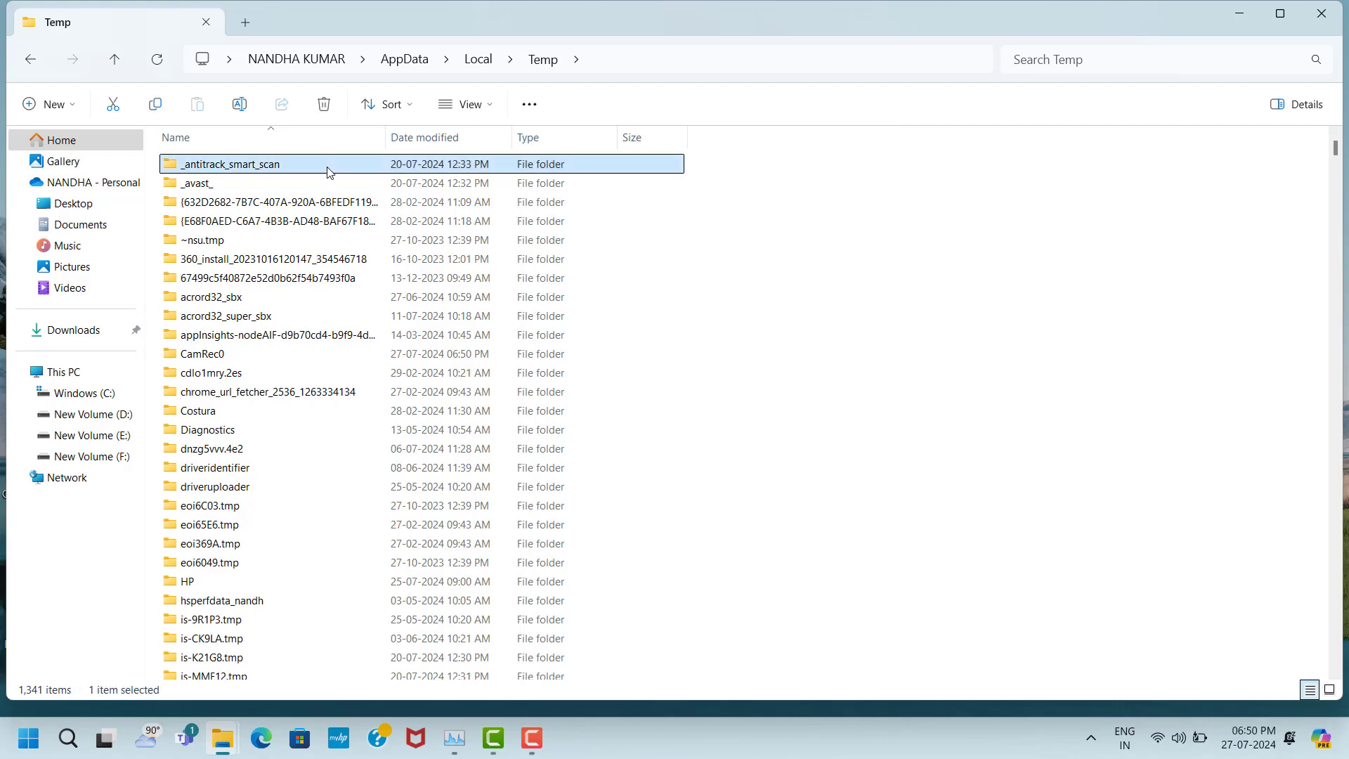
{"action": "key", "text": "ctrl+a"}
{"action": "right_click", "coordinate": [326, 166]}
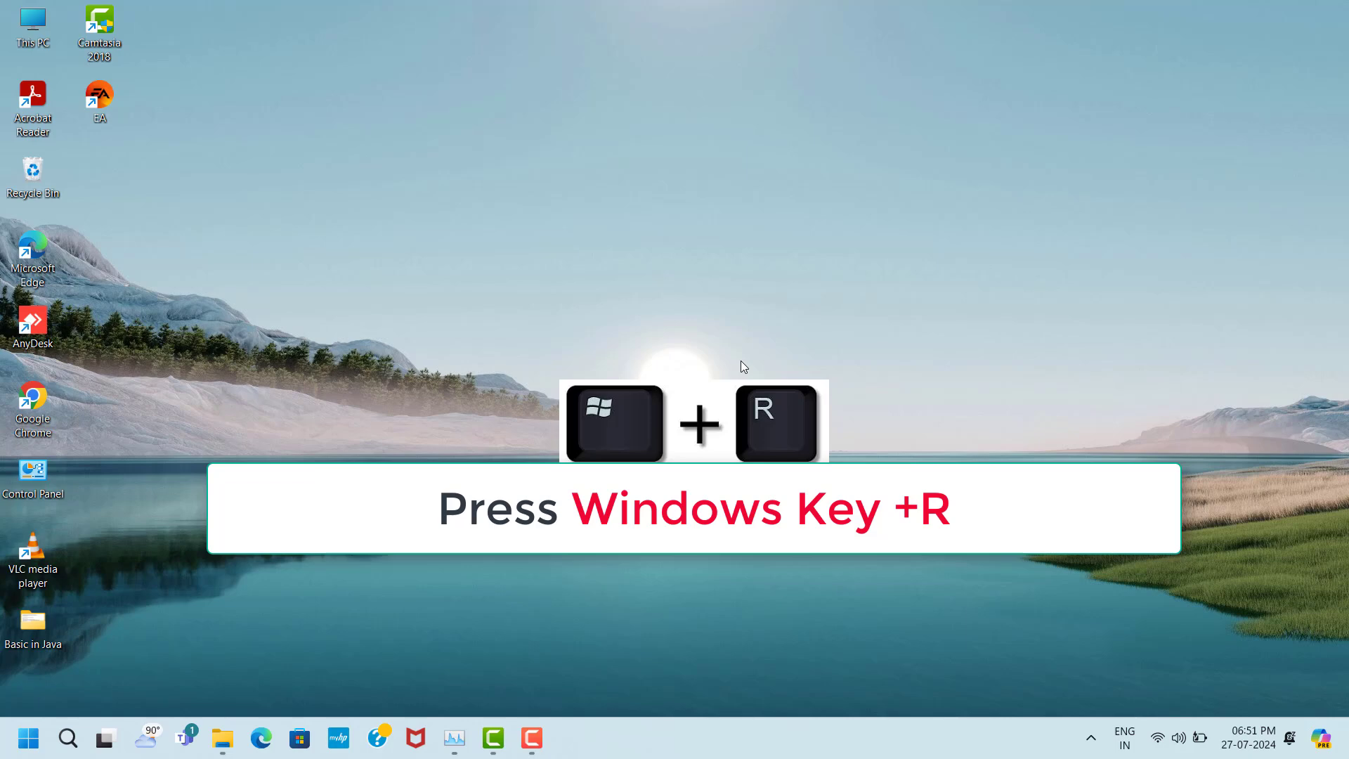
Step: Open the Windows Temp folder by running temp from the Run dialog
{"action": "key", "text": "super+r"}
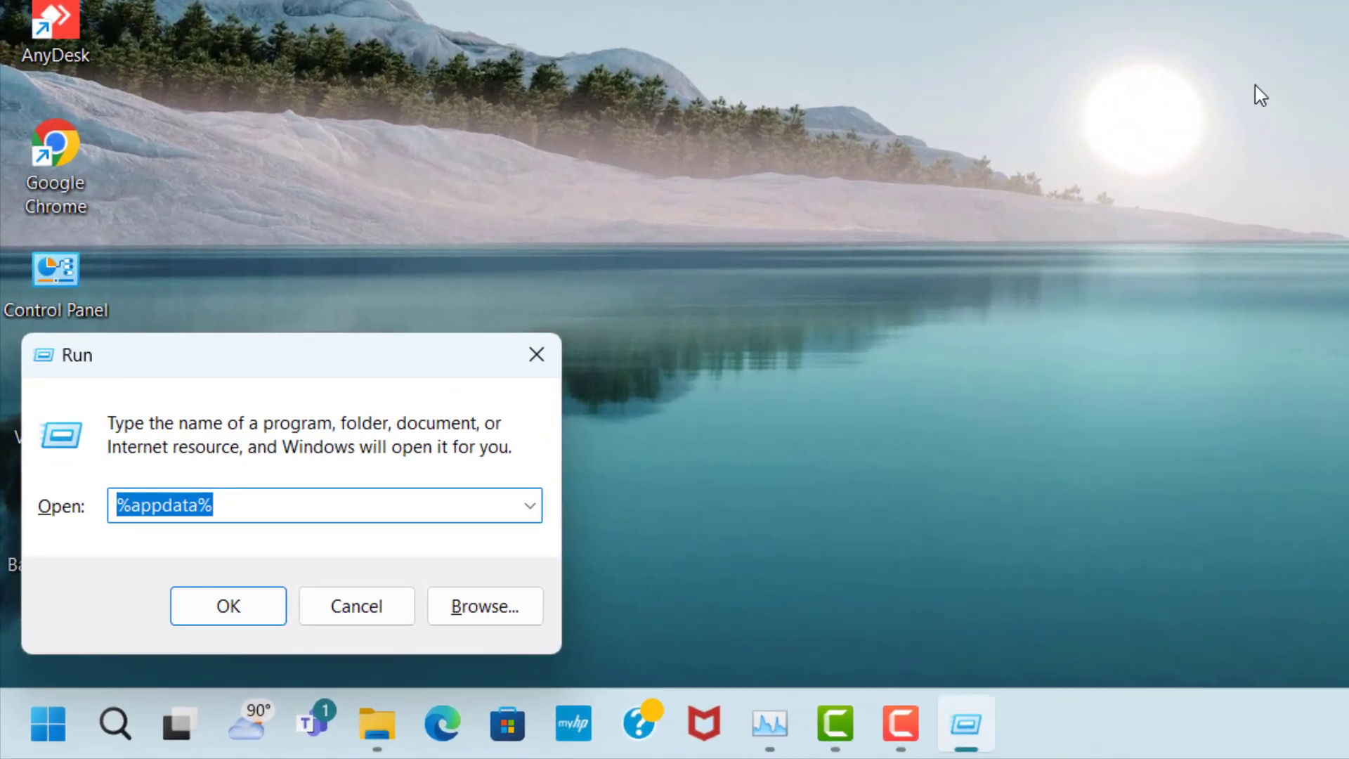
{"action": "type", "text": "temo"}
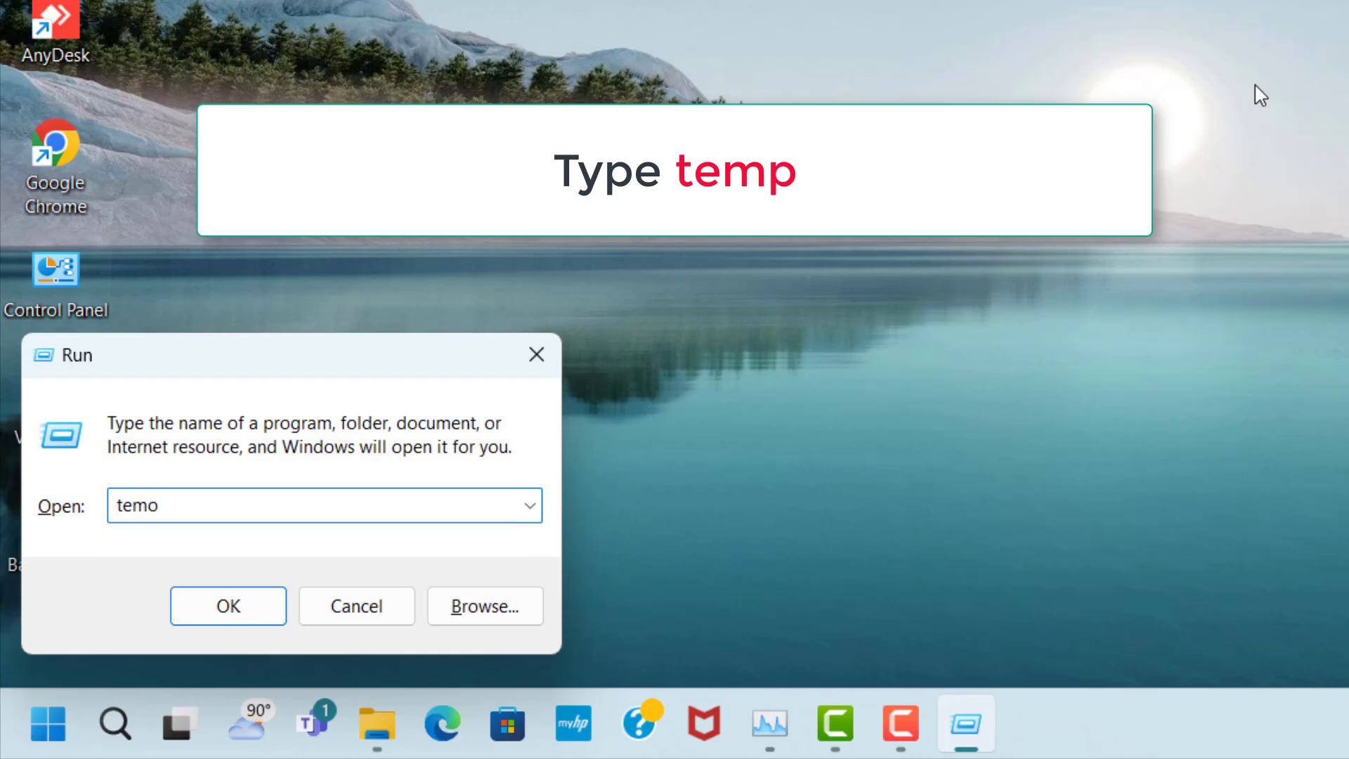
{"action": "key", "text": "BackSpace"}
{"action": "type", "text": "p"}
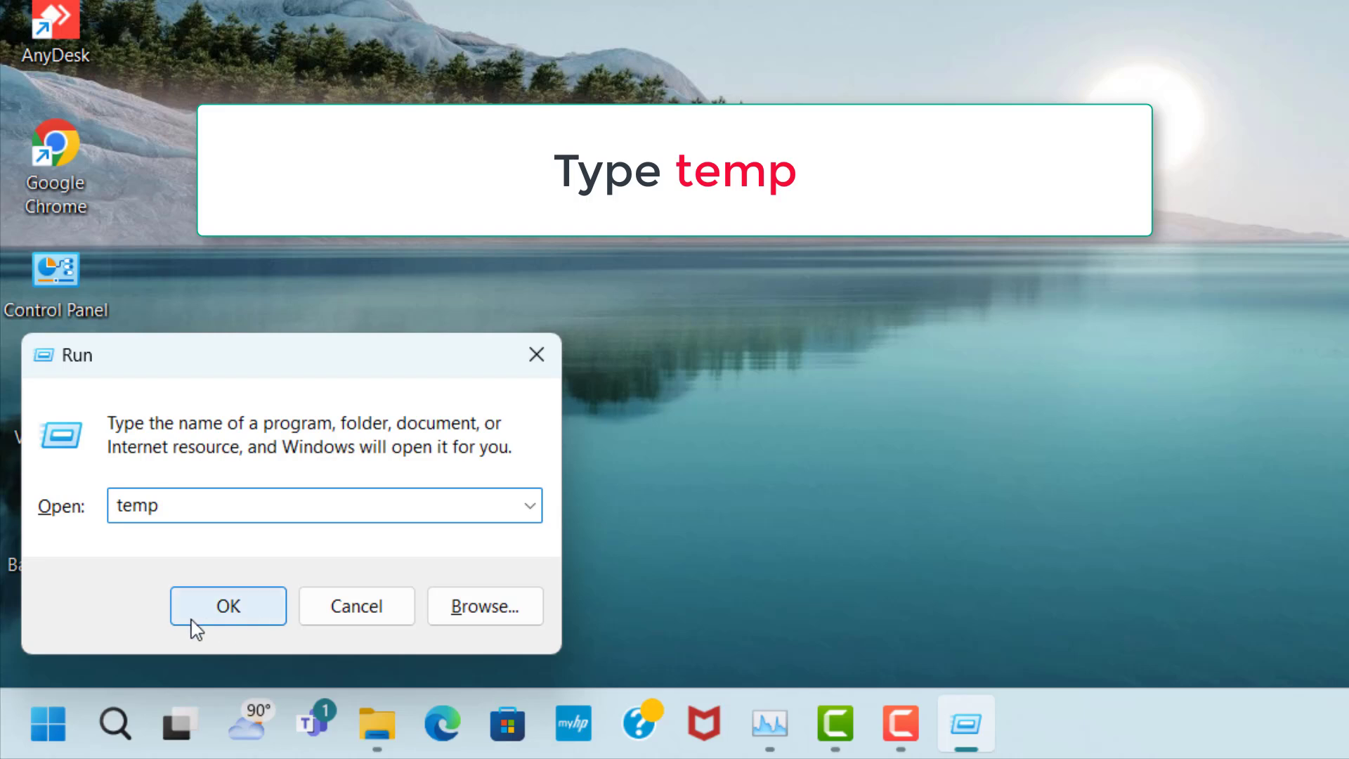
{"action": "left_click", "coordinate": [263, 607]}
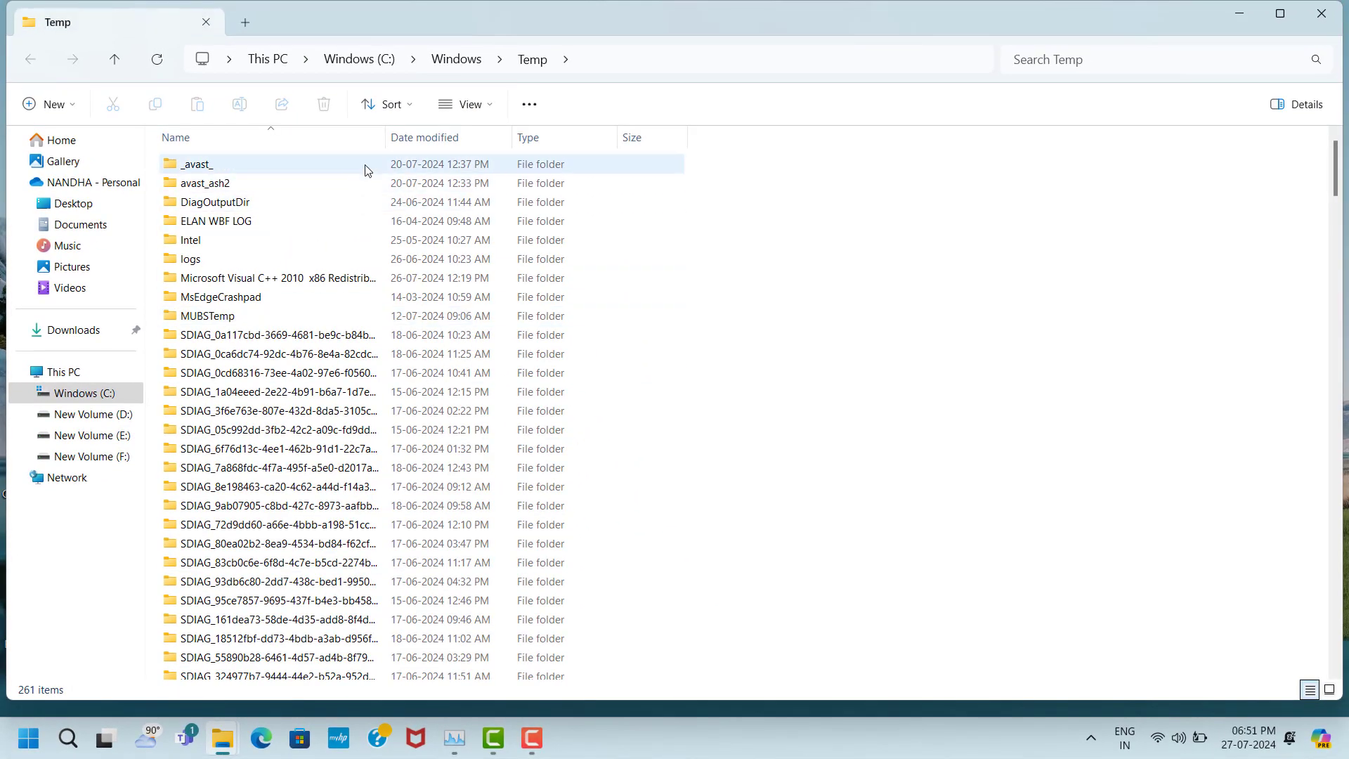
Step: Select everything in the Windows Temp folder and bring up the context menu for the selection
{"action": "left_click", "coordinate": [364, 164]}
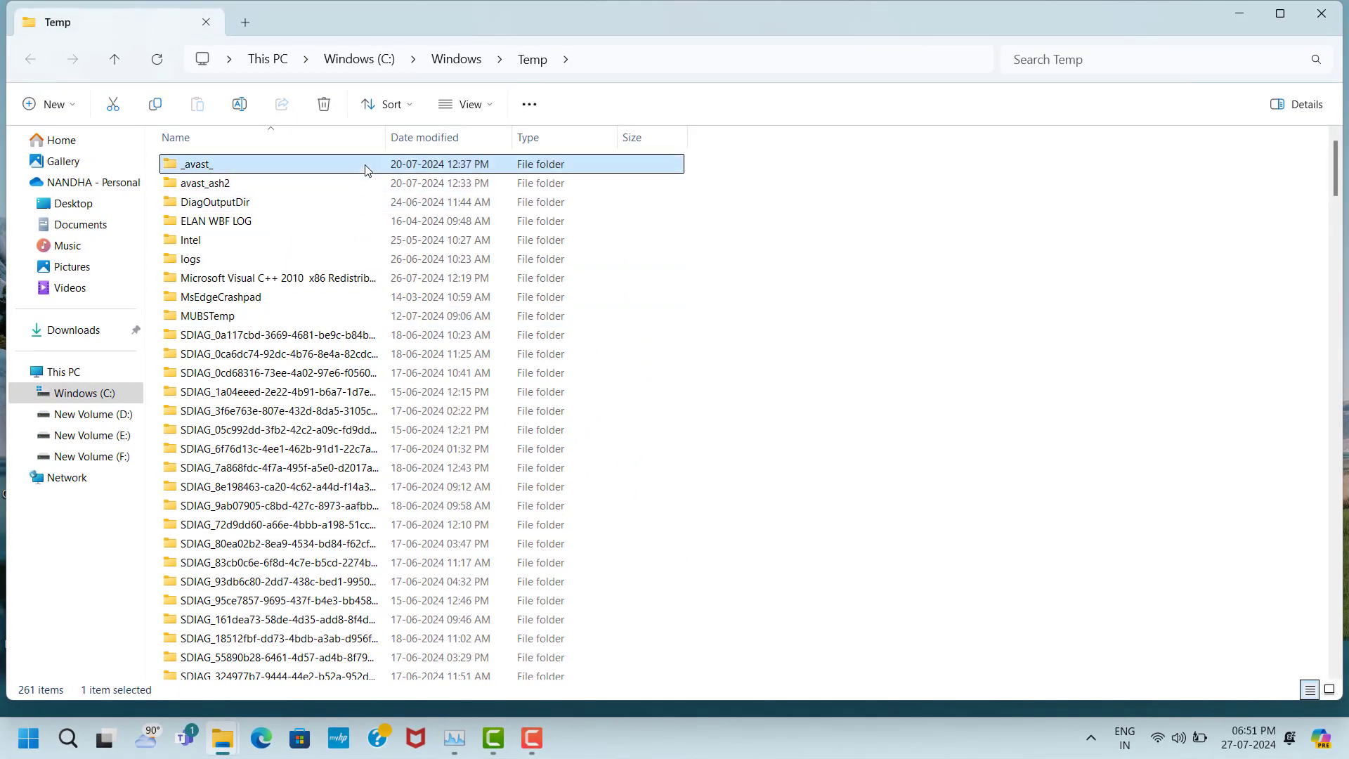
{"action": "key", "text": "ctrl+a"}
{"action": "right_click", "coordinate": [366, 169]}
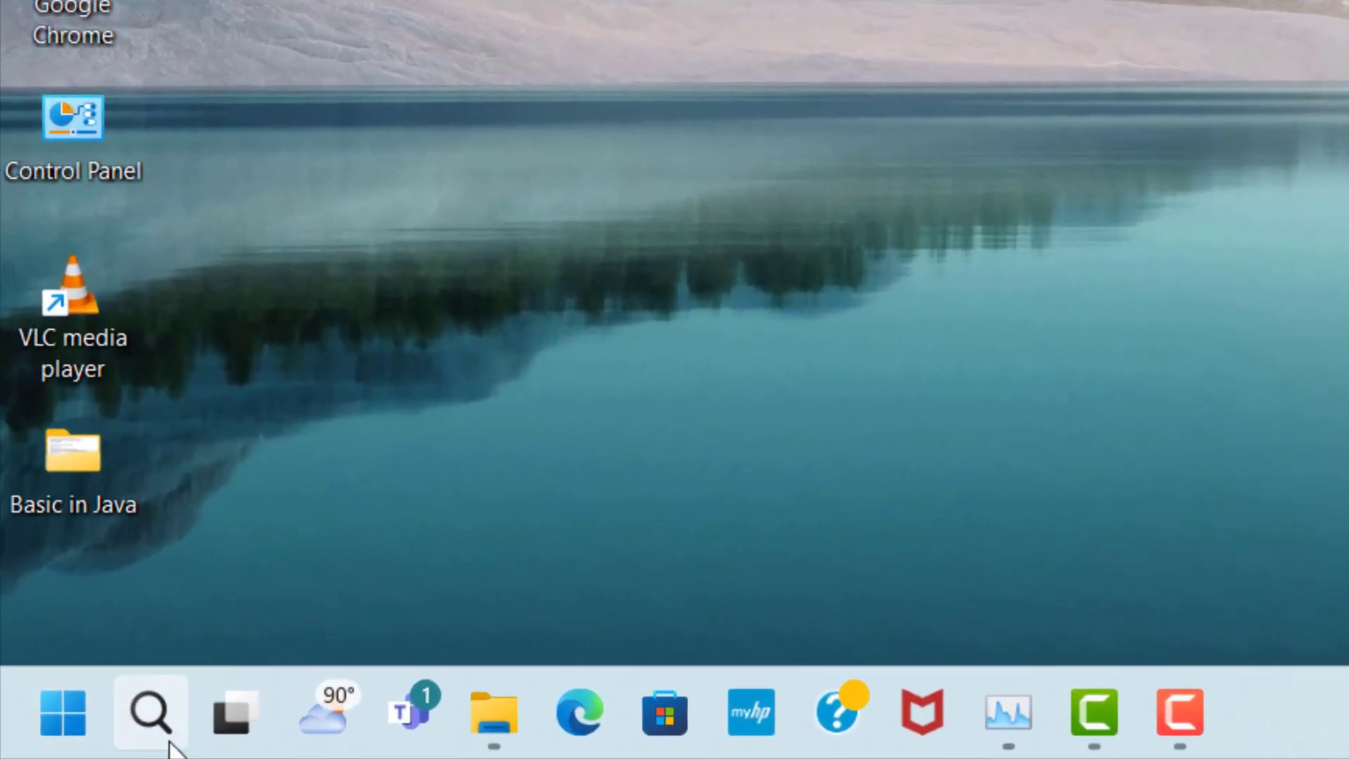
Step: Find the Check for updates system setting through Windows search and start an update check in Windows Update
{"action": "left_click", "coordinate": [167, 741]}
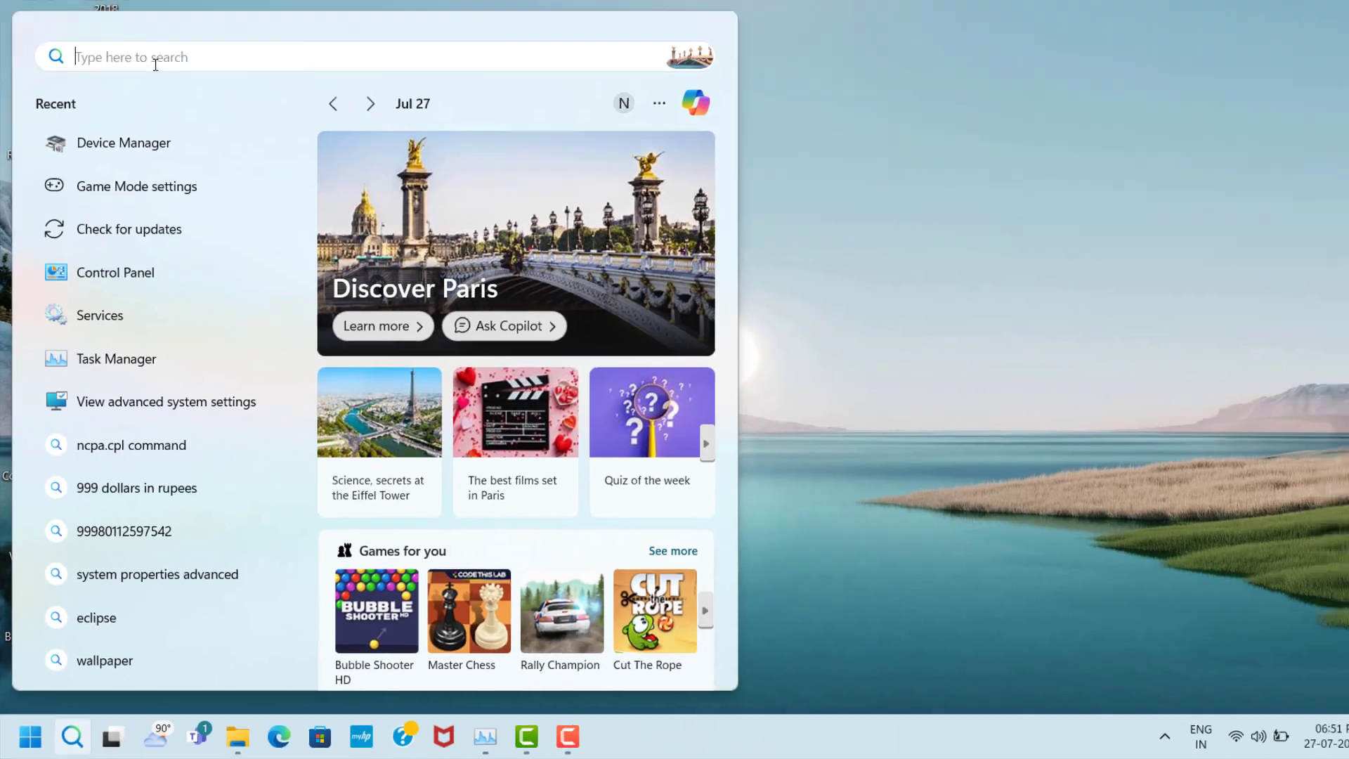
{"action": "type", "text": "che"}
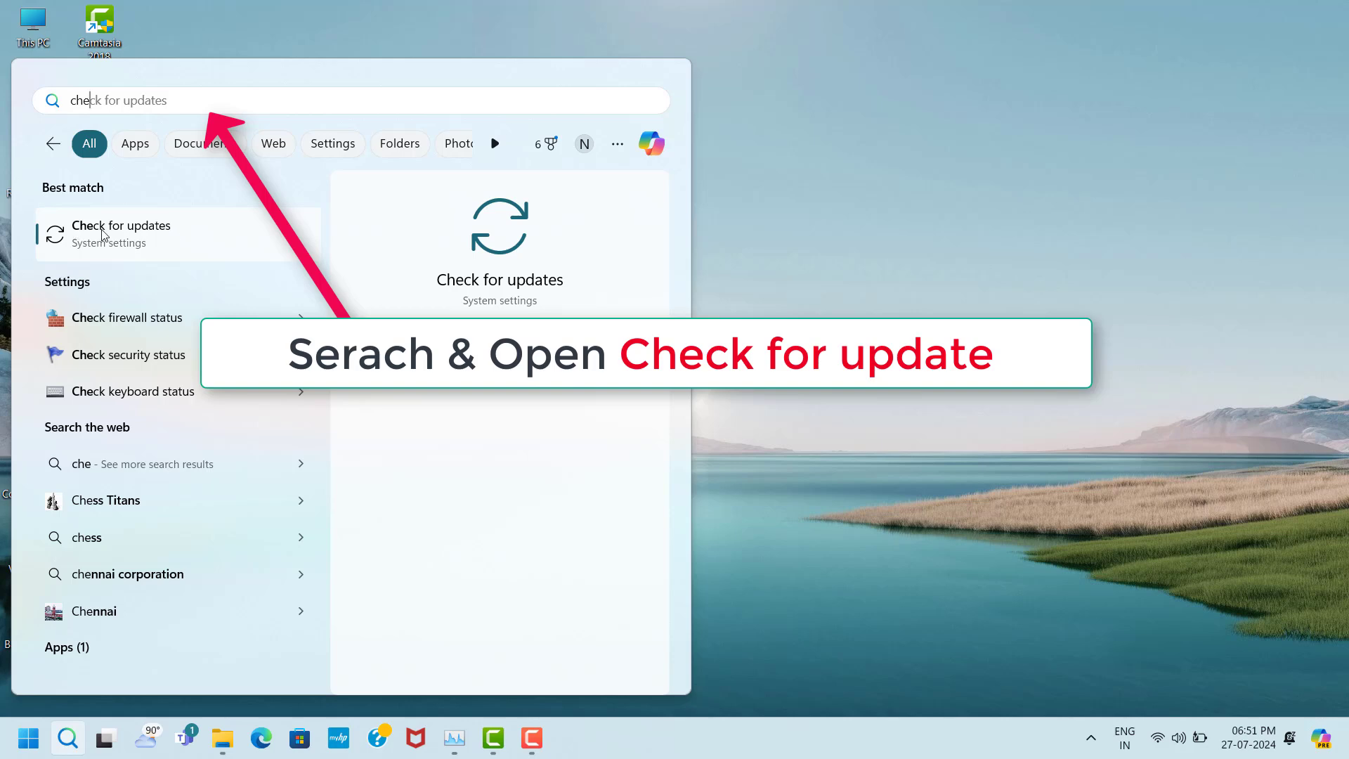
{"action": "left_click", "coordinate": [220, 247]}
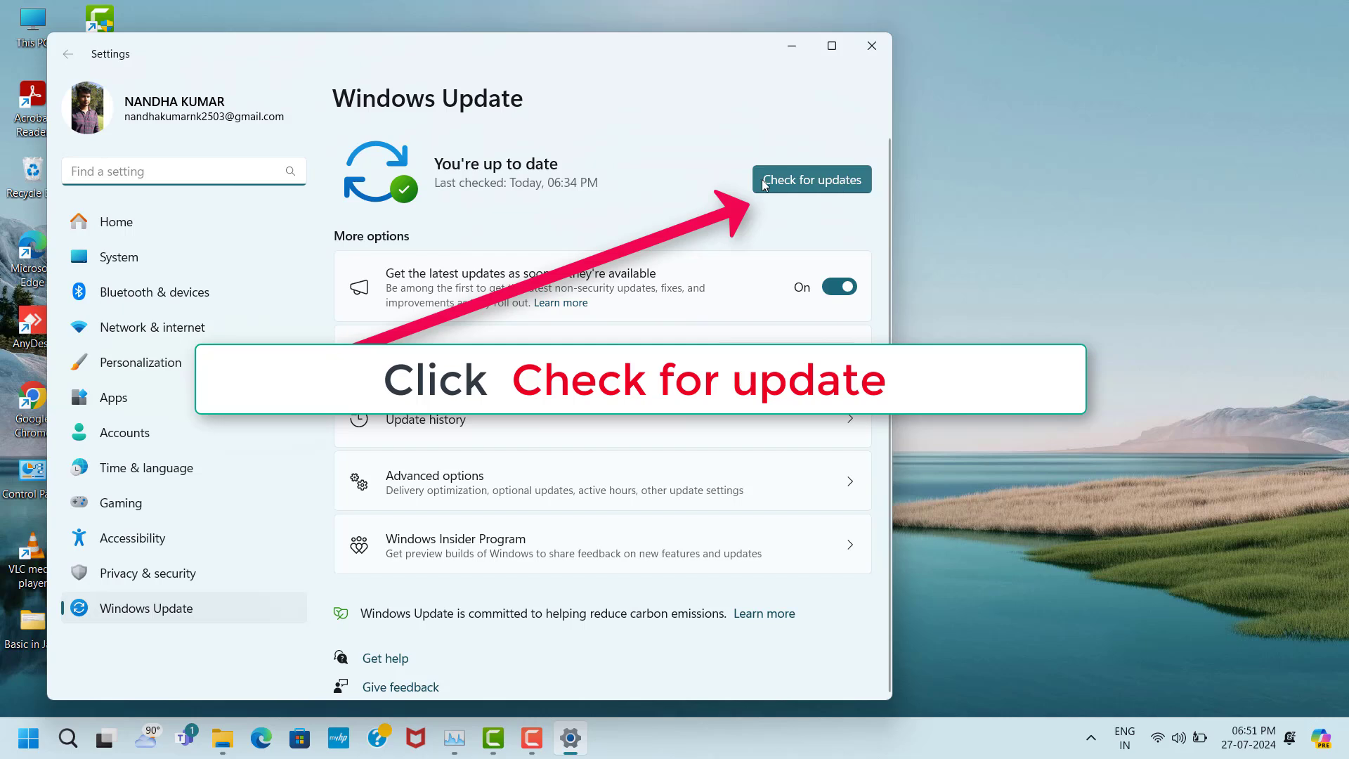
{"action": "left_click", "coordinate": [827, 184]}
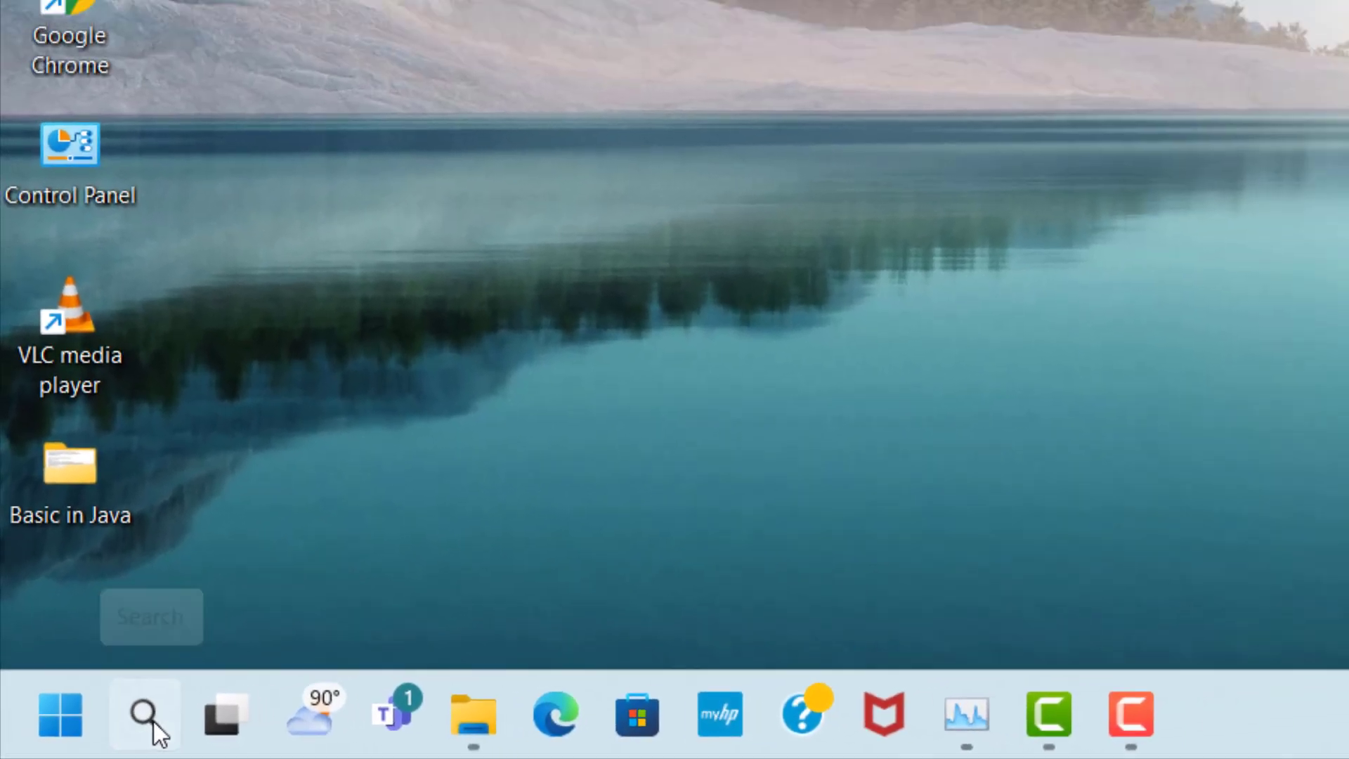
Step: Search Windows for the Game Mode settings, open them, and turn on Game Mode
{"action": "left_click", "coordinate": [176, 710]}
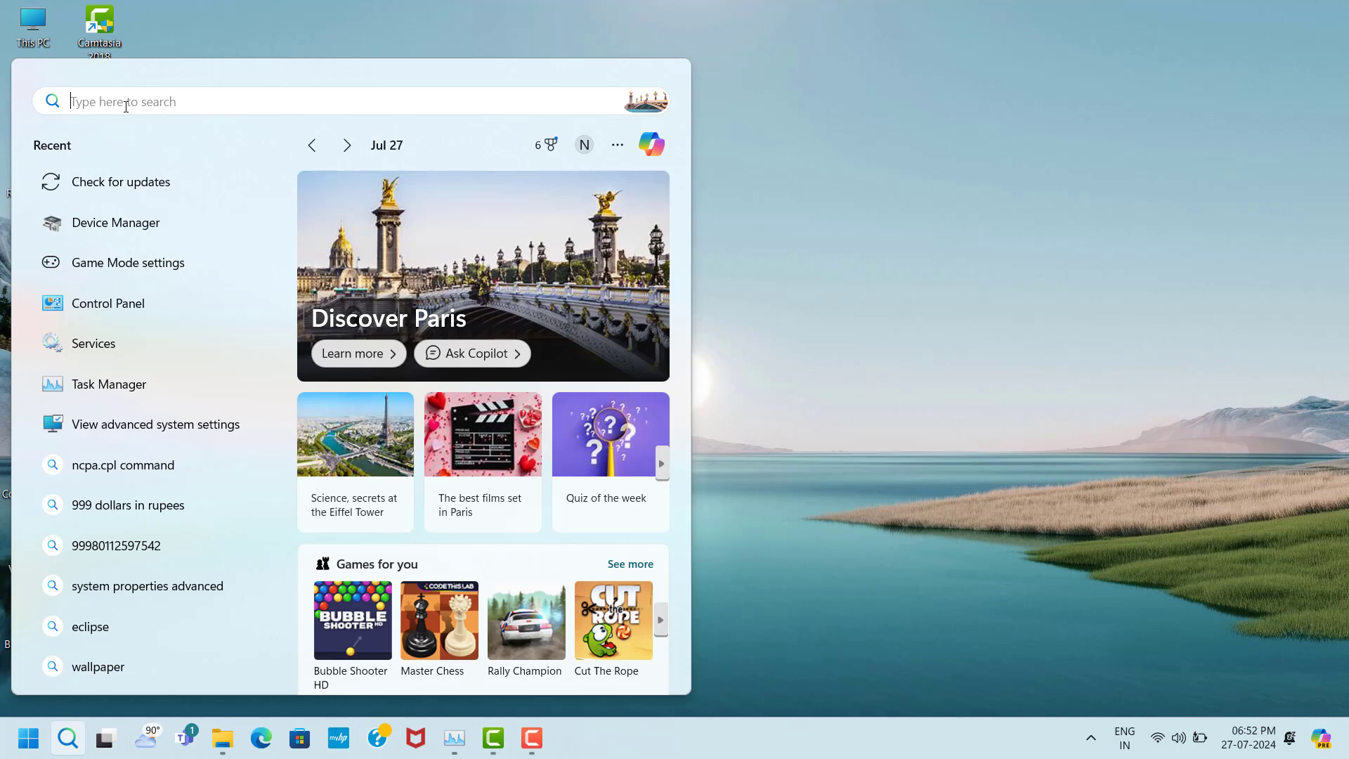
{"action": "type", "text": "game"}
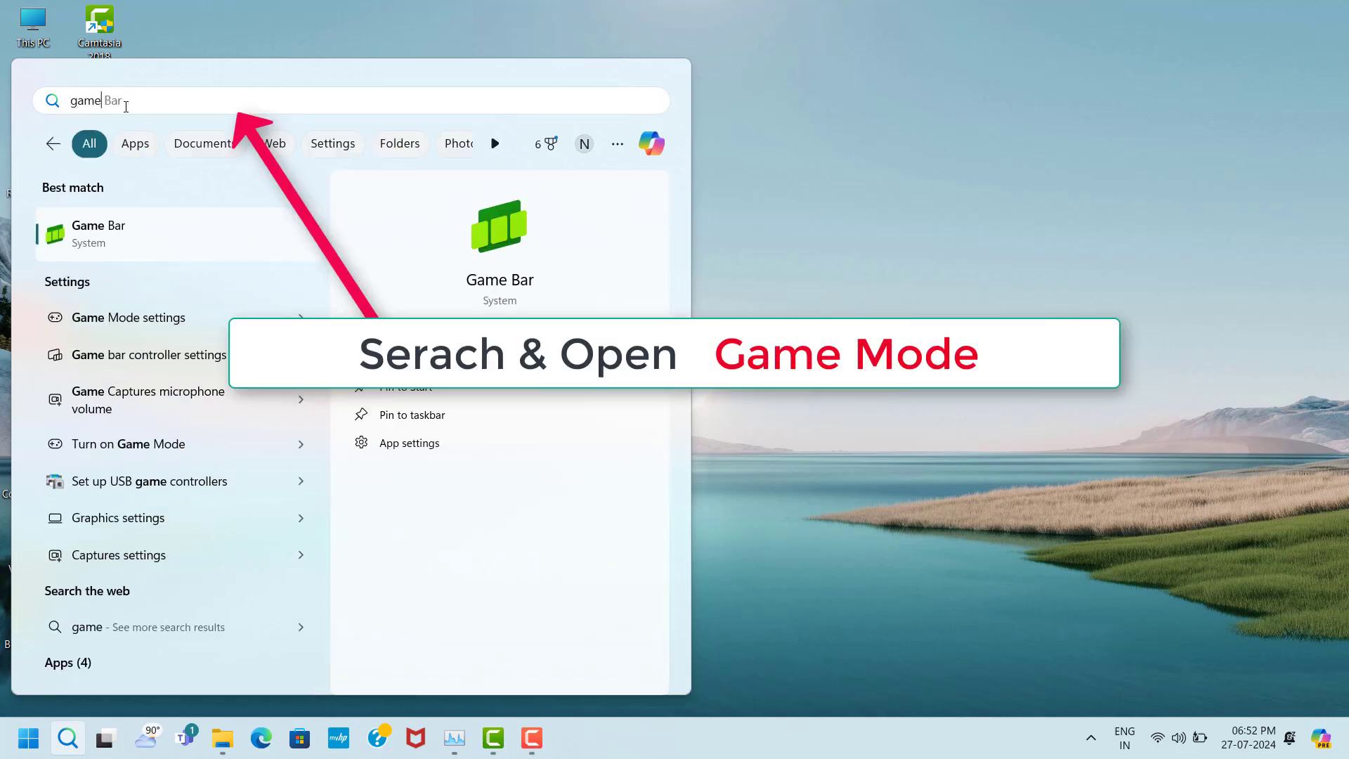
{"action": "type", "text": " m"}
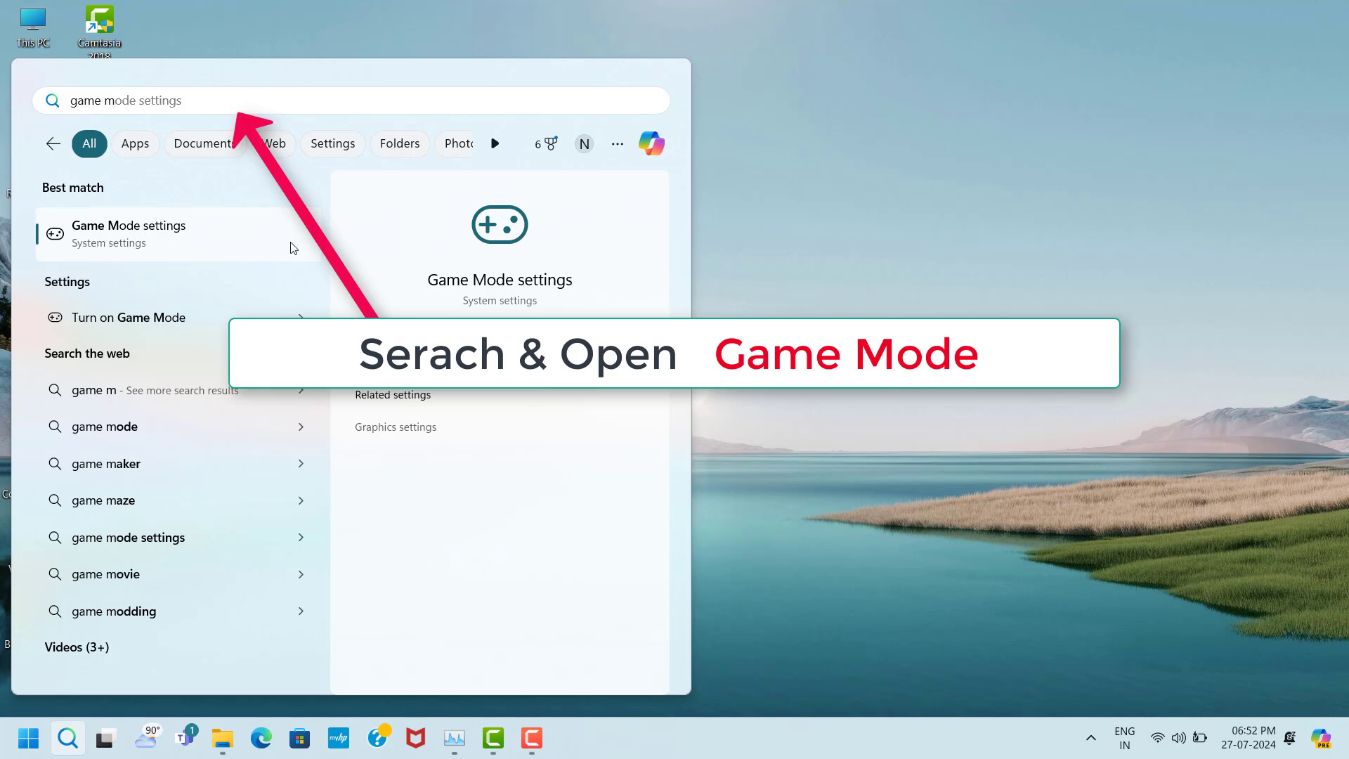
{"action": "left_click", "coordinate": [232, 241]}
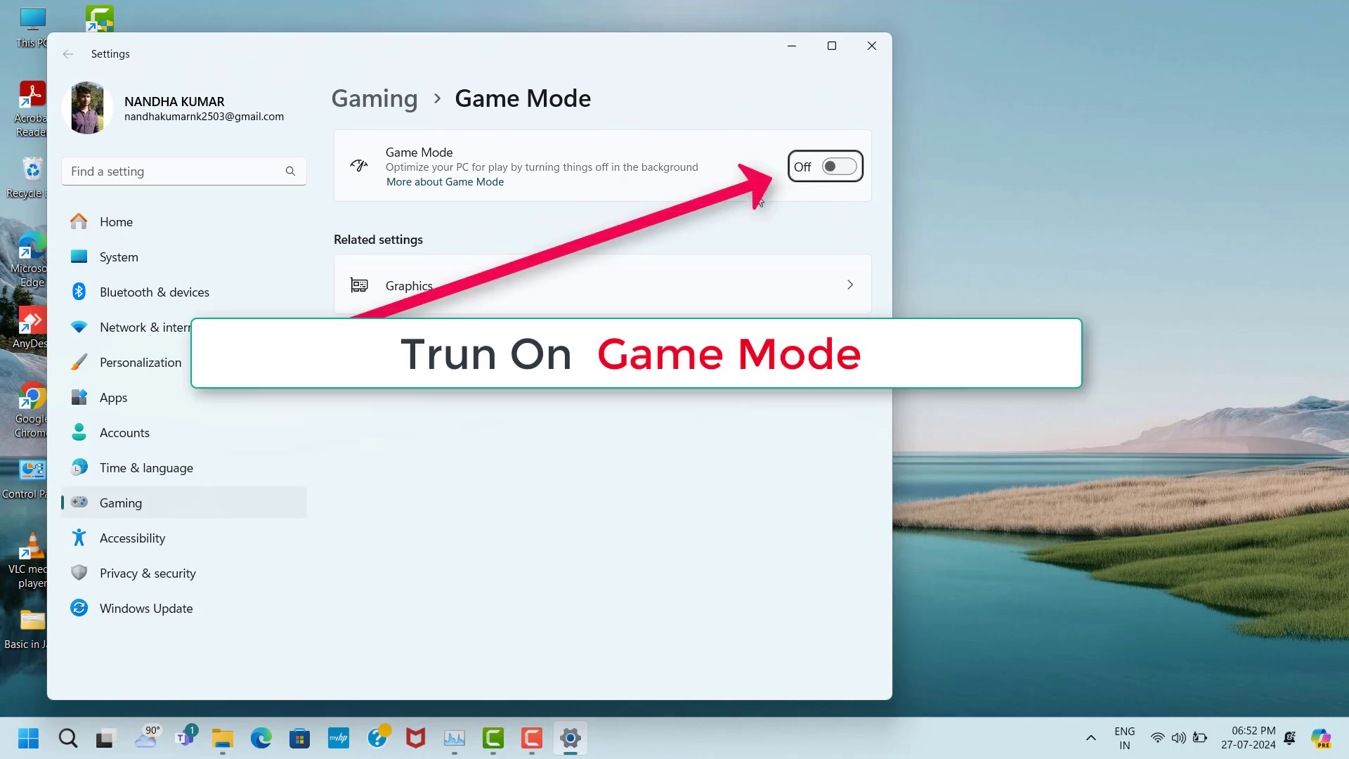
{"action": "left_click", "coordinate": [839, 167]}
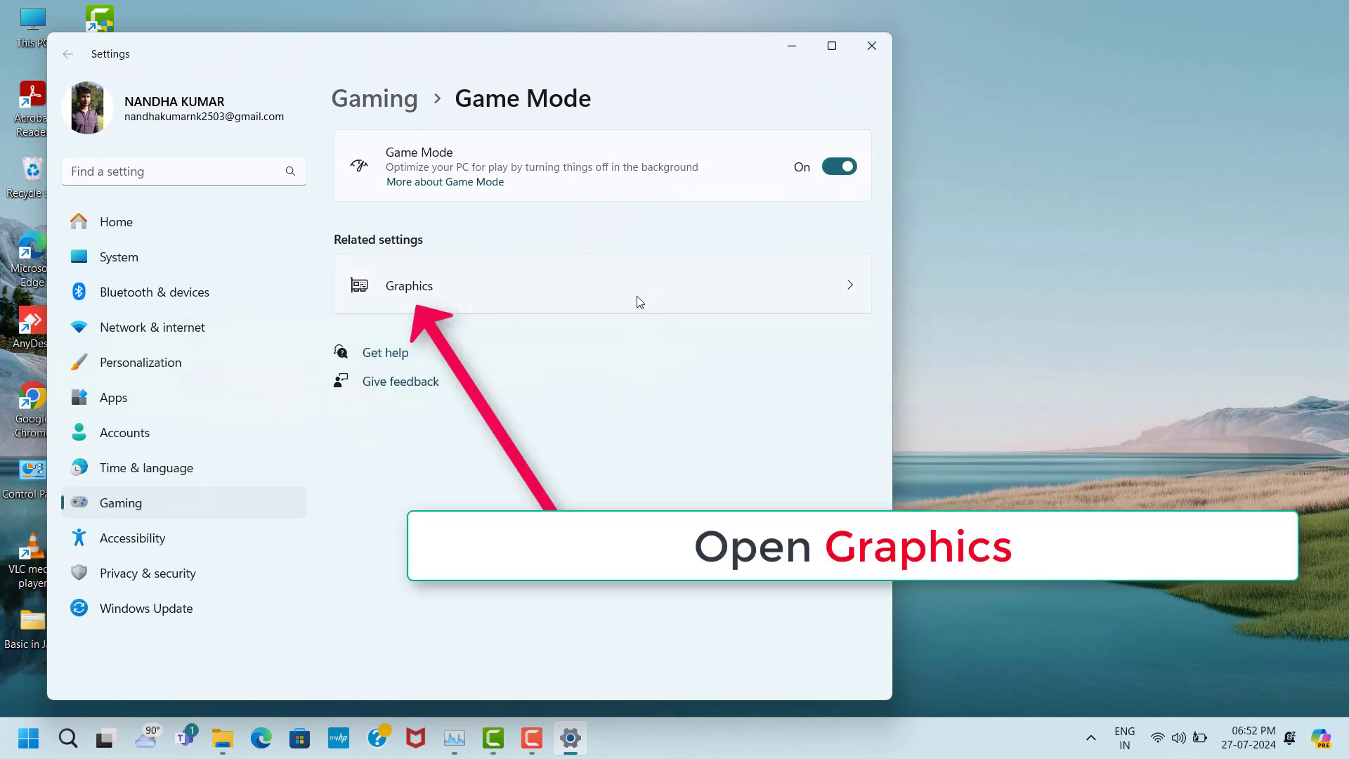
Step: Open the default graphics settings from the related Graphics page and turn on Optimizations for windowed games
{"action": "left_click", "coordinate": [464, 300]}
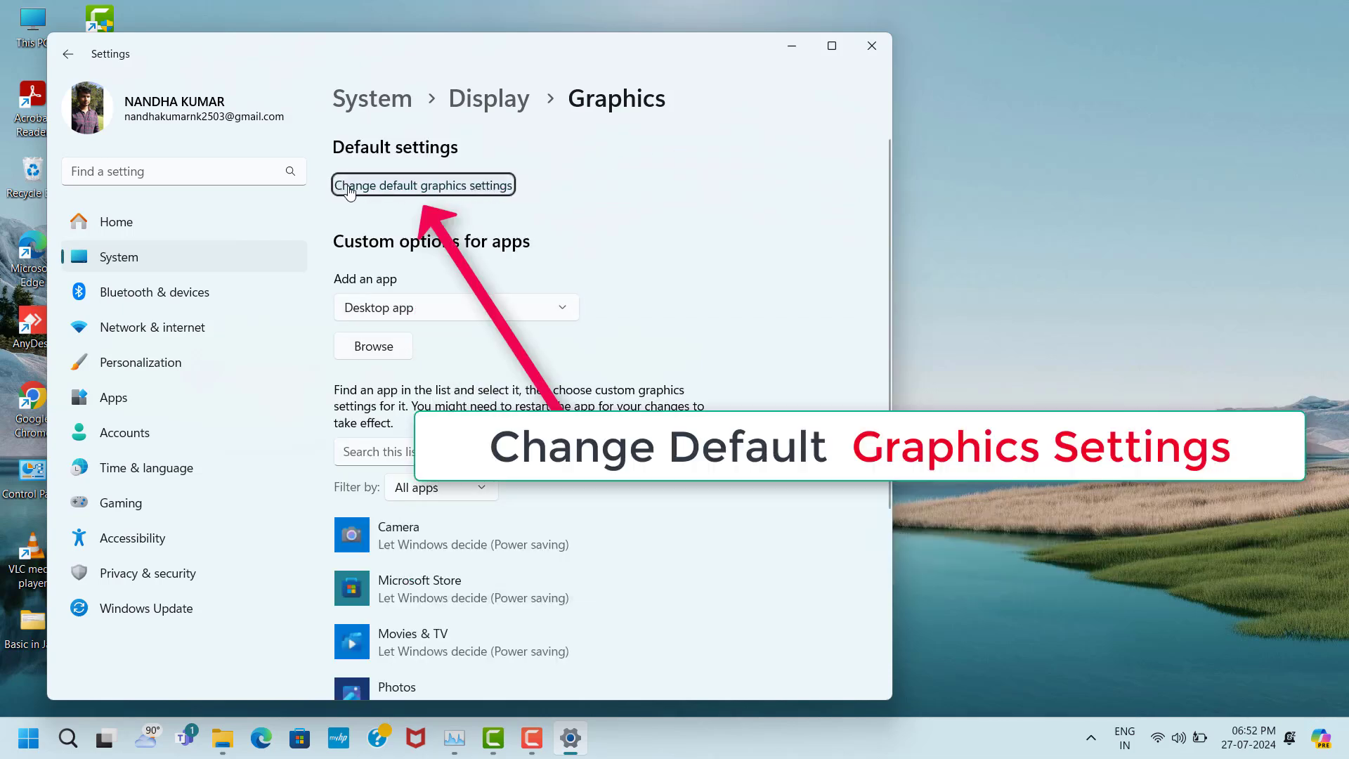
{"action": "left_click", "coordinate": [434, 187]}
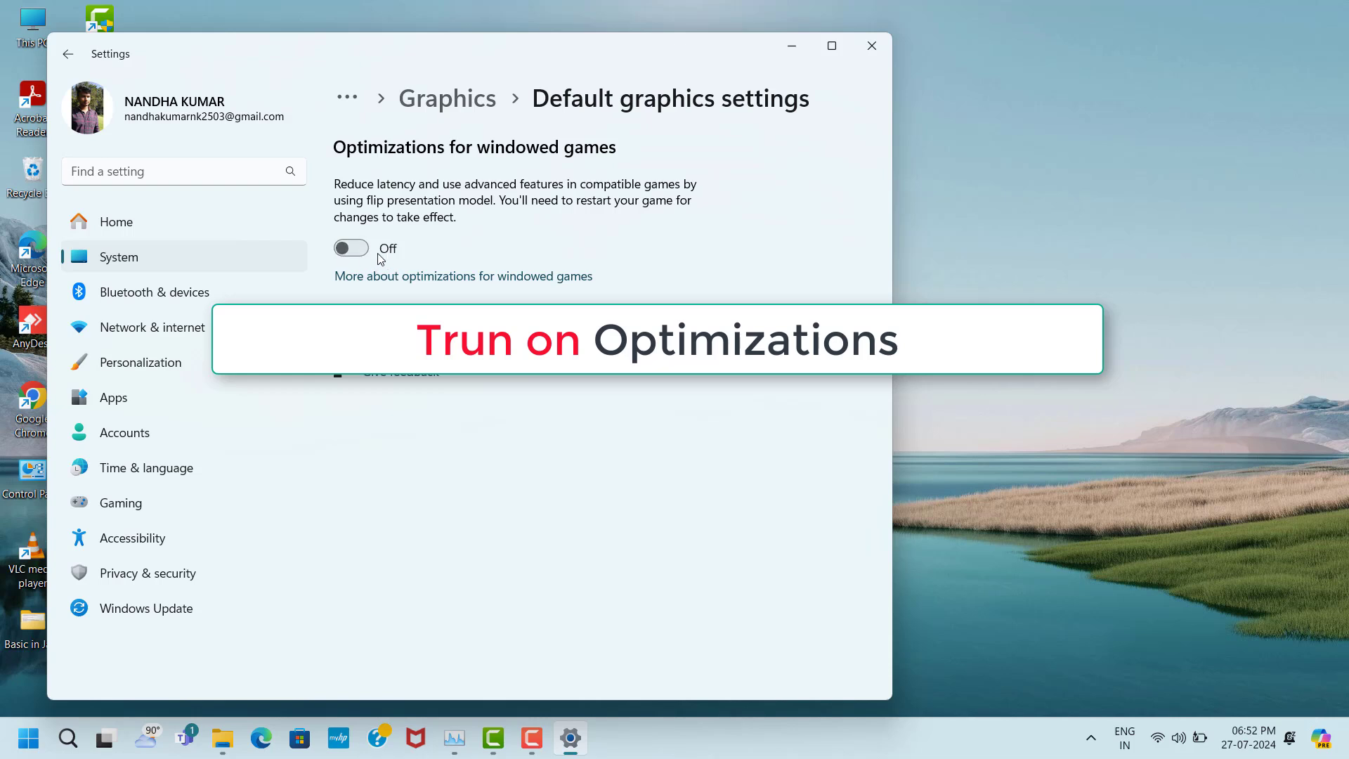
{"action": "left_click", "coordinate": [346, 249]}
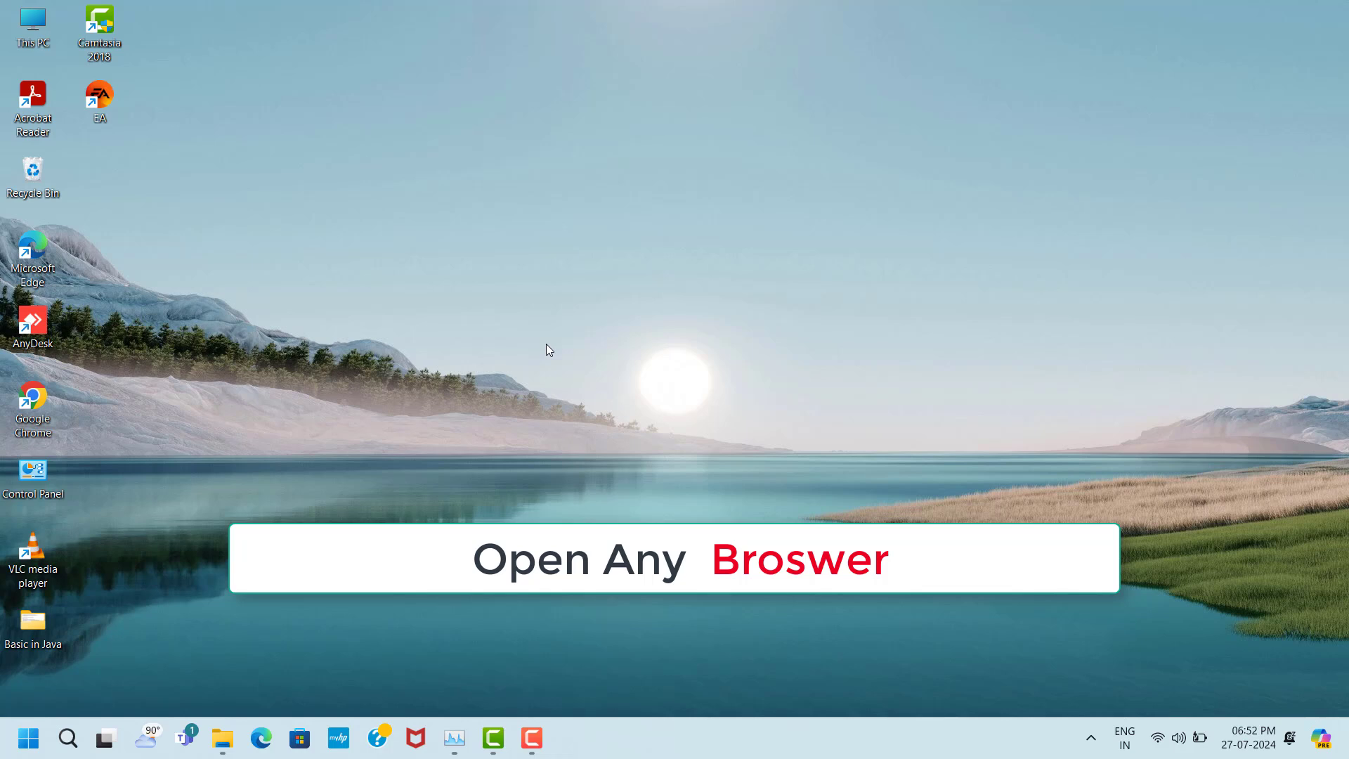
Step: Open Google Chrome, search for "directx setup", and open Microsoft's DirectX End-User Runtime Web Installer page
{"action": "double_click", "coordinate": [38, 399]}
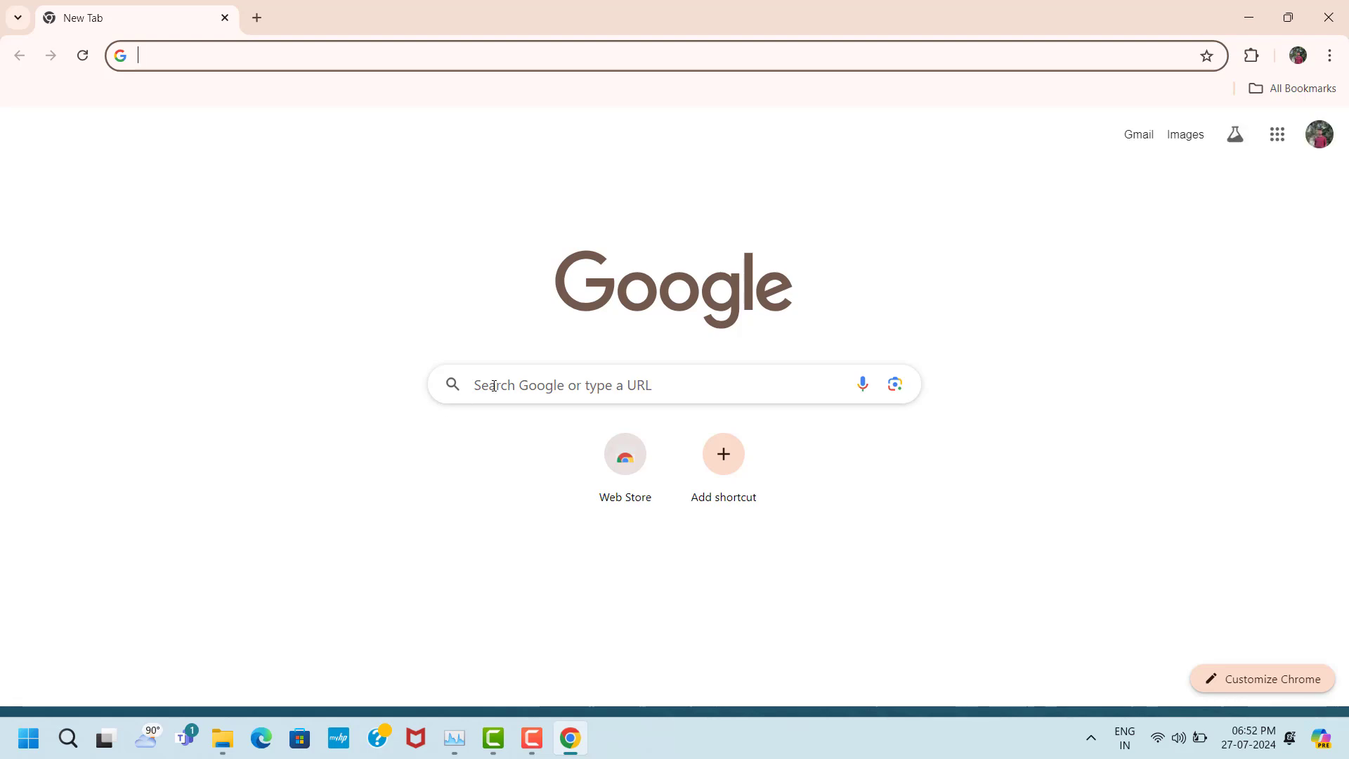
{"action": "left_click", "coordinate": [494, 385]}
{"action": "type", "text": "directx setup"}
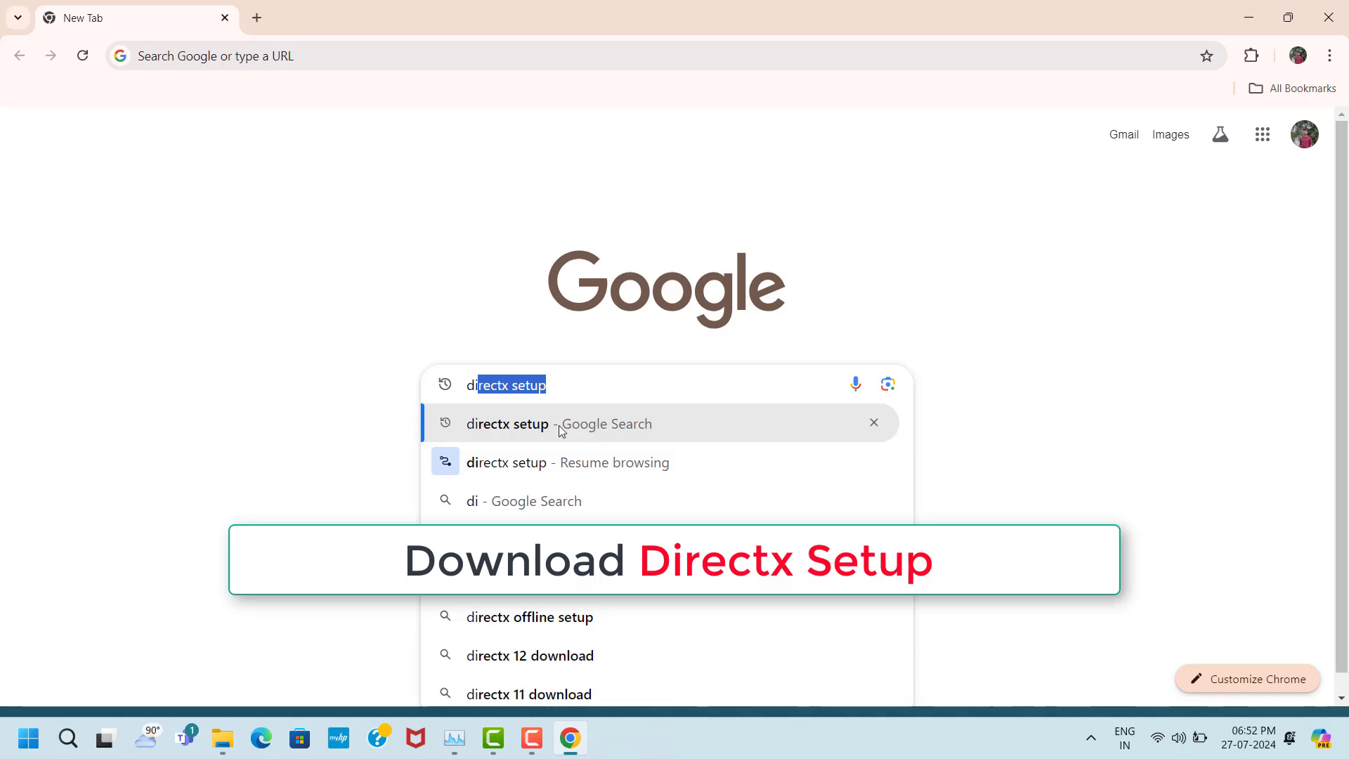
{"action": "left_click", "coordinate": [515, 436]}
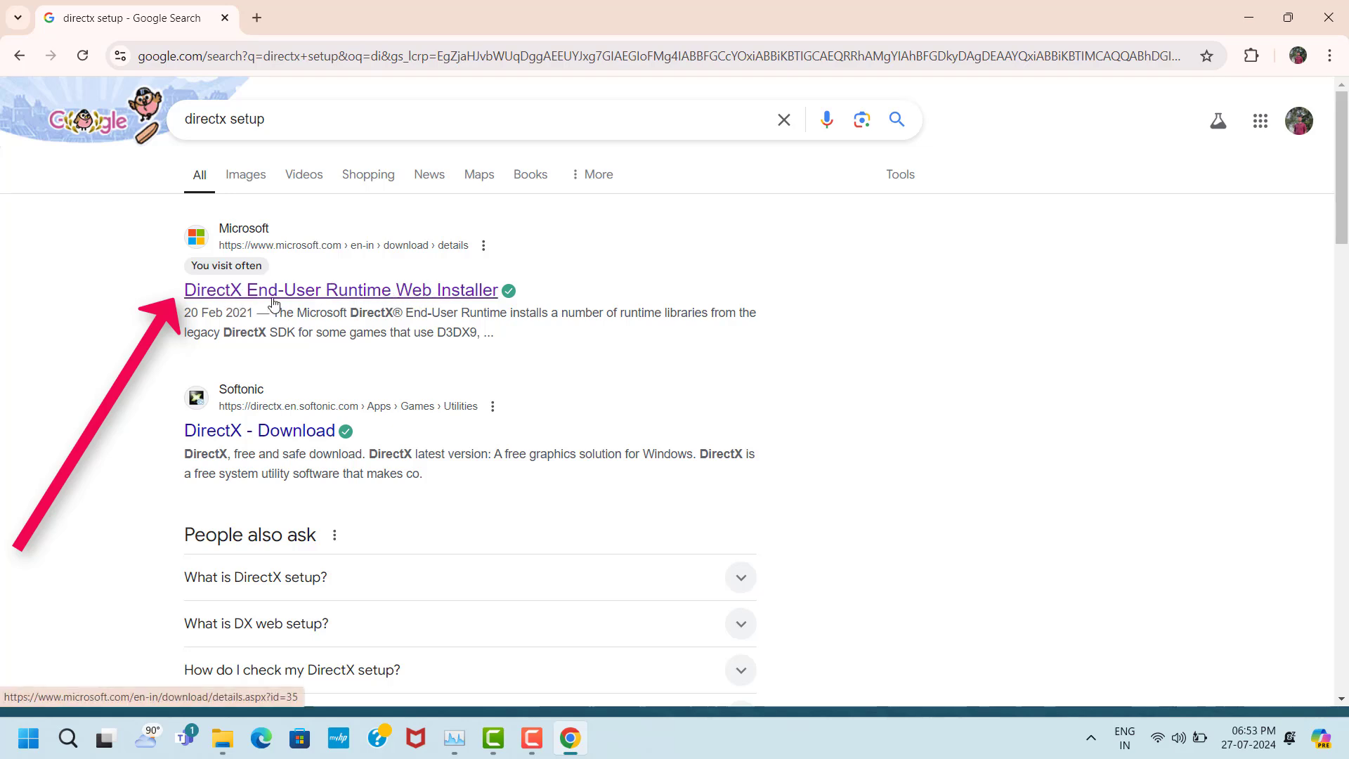
{"action": "left_click", "coordinate": [401, 290]}
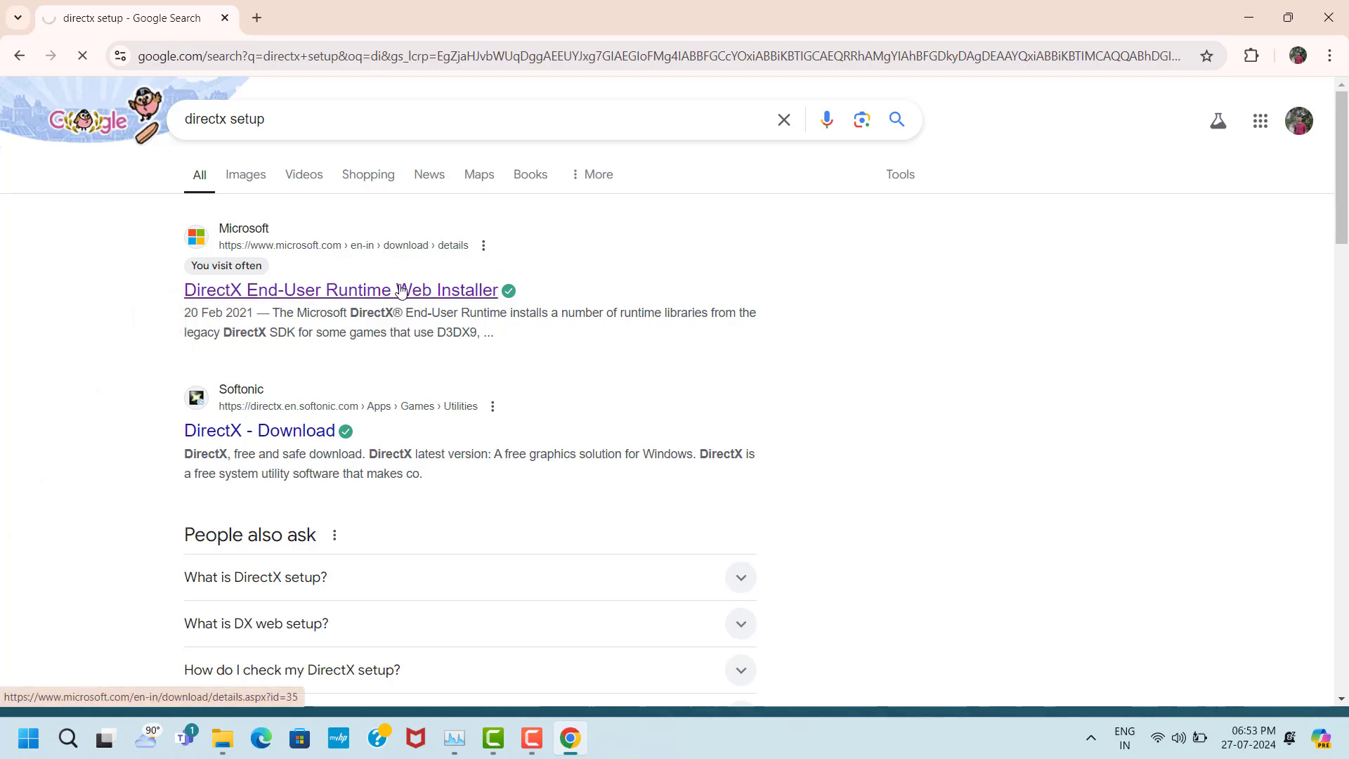
Step: Download the English DirectX web installer dxwebsetup.exe and launch the downloaded file
{"action": "scroll", "coordinate": [673, 307], "scroll_direction": "down", "scroll_amount": 5}
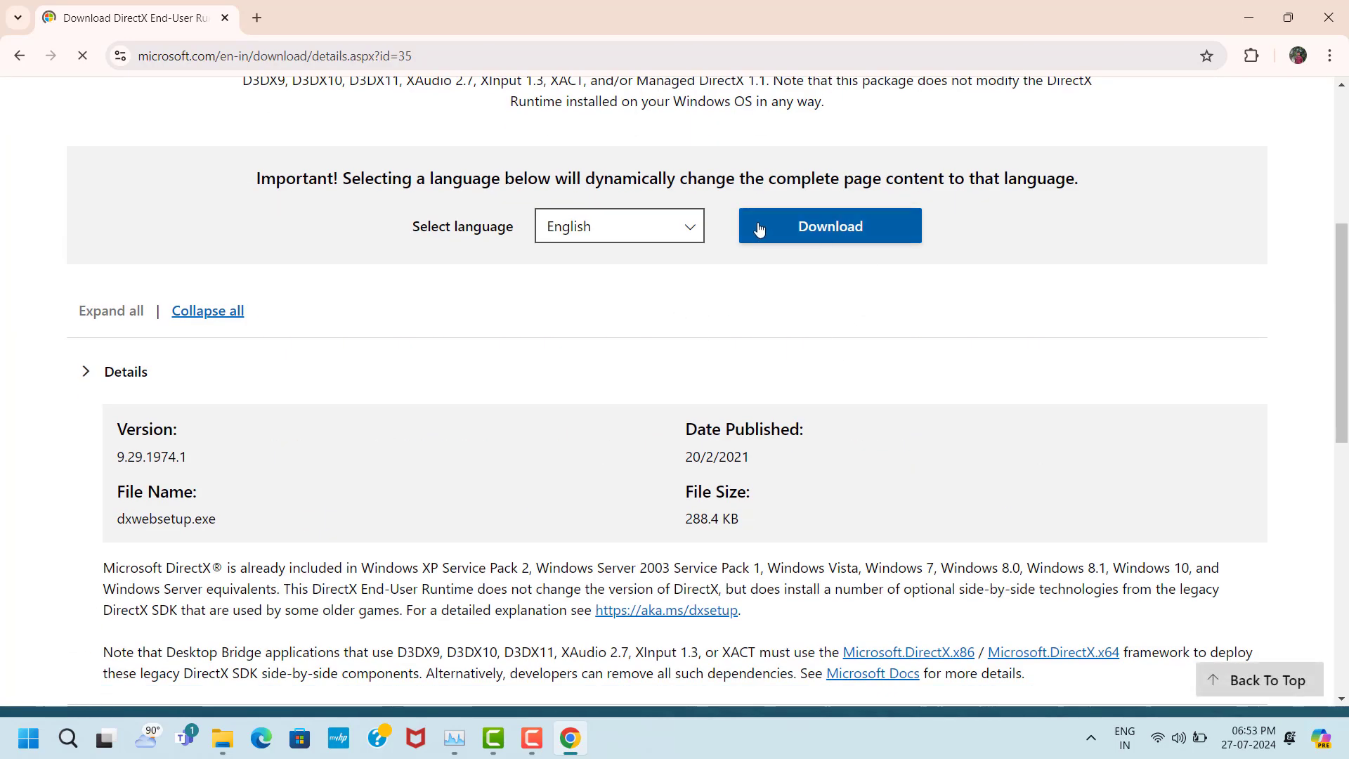
{"action": "left_click", "coordinate": [877, 244]}
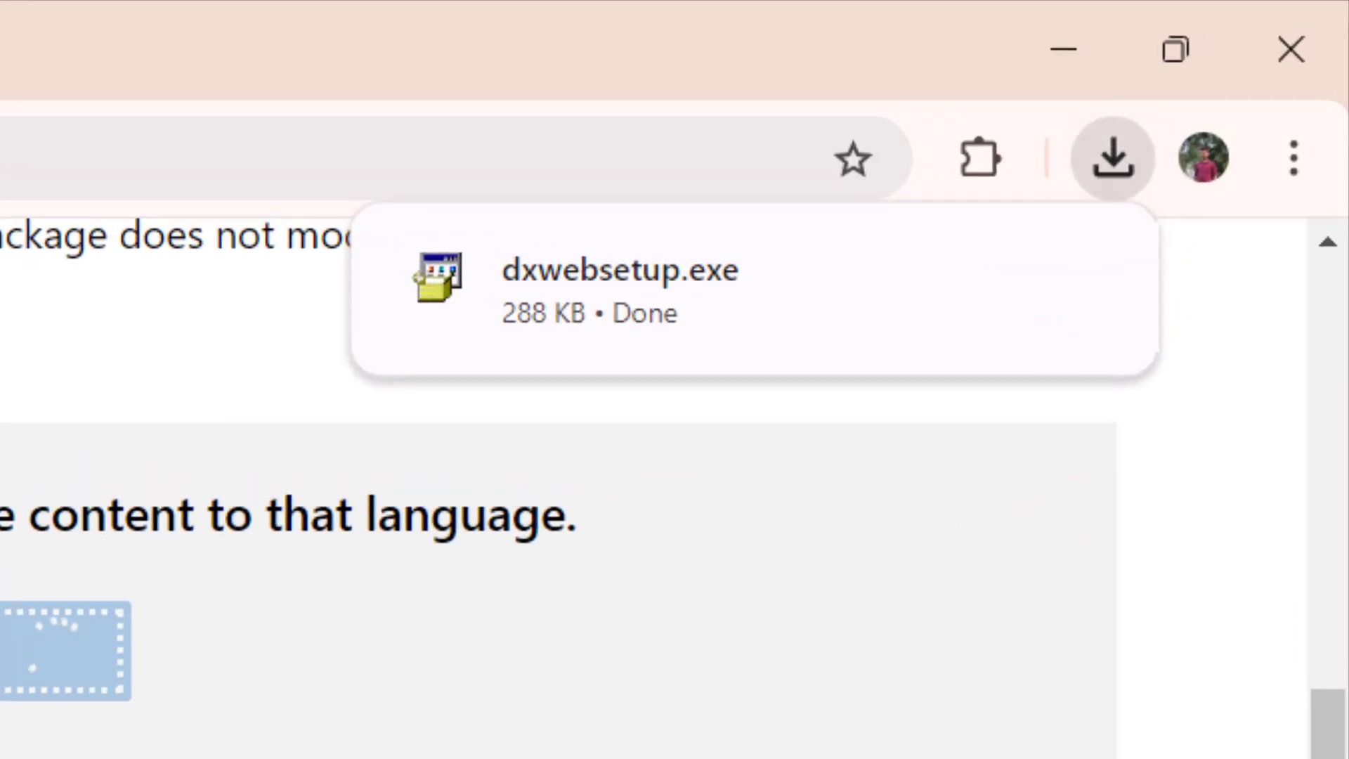
{"action": "mouse_move", "coordinate": [1110, 260]}
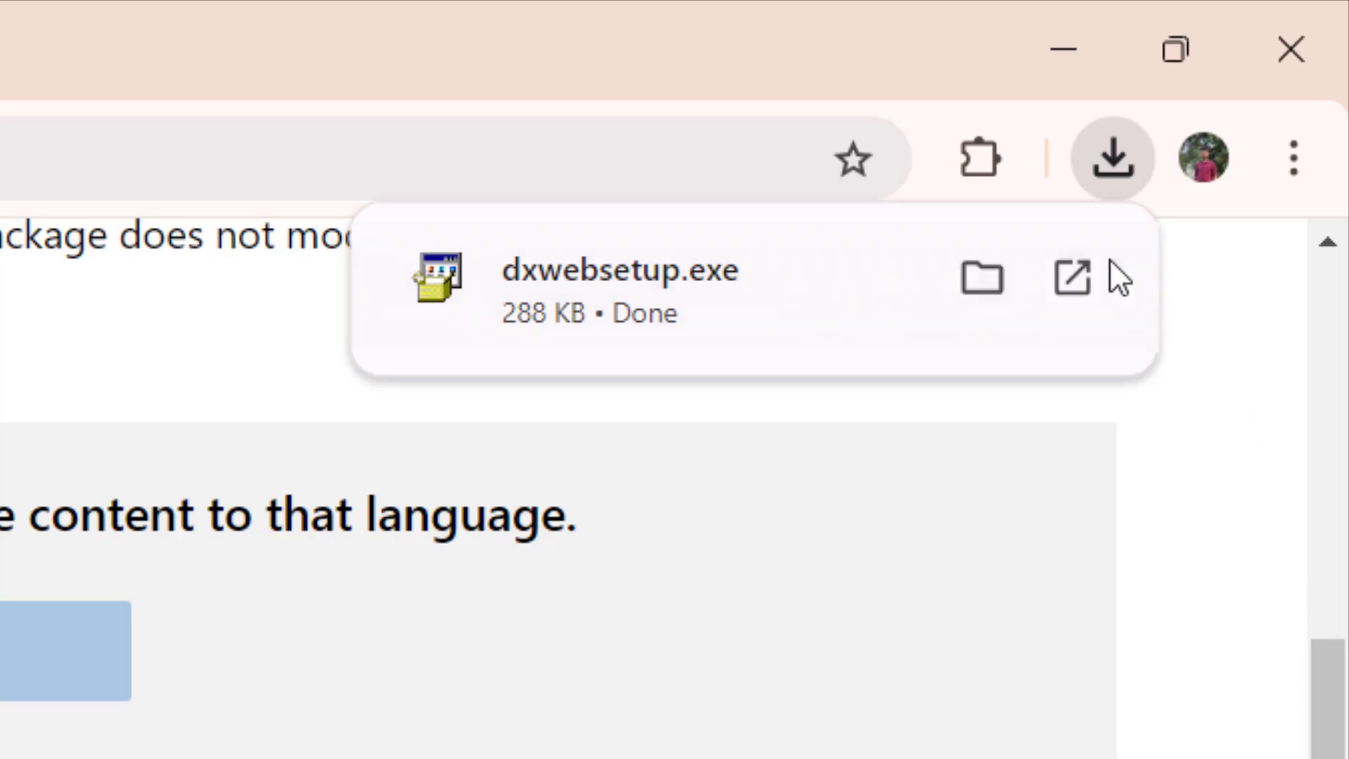
{"action": "left_click", "coordinate": [1067, 278]}
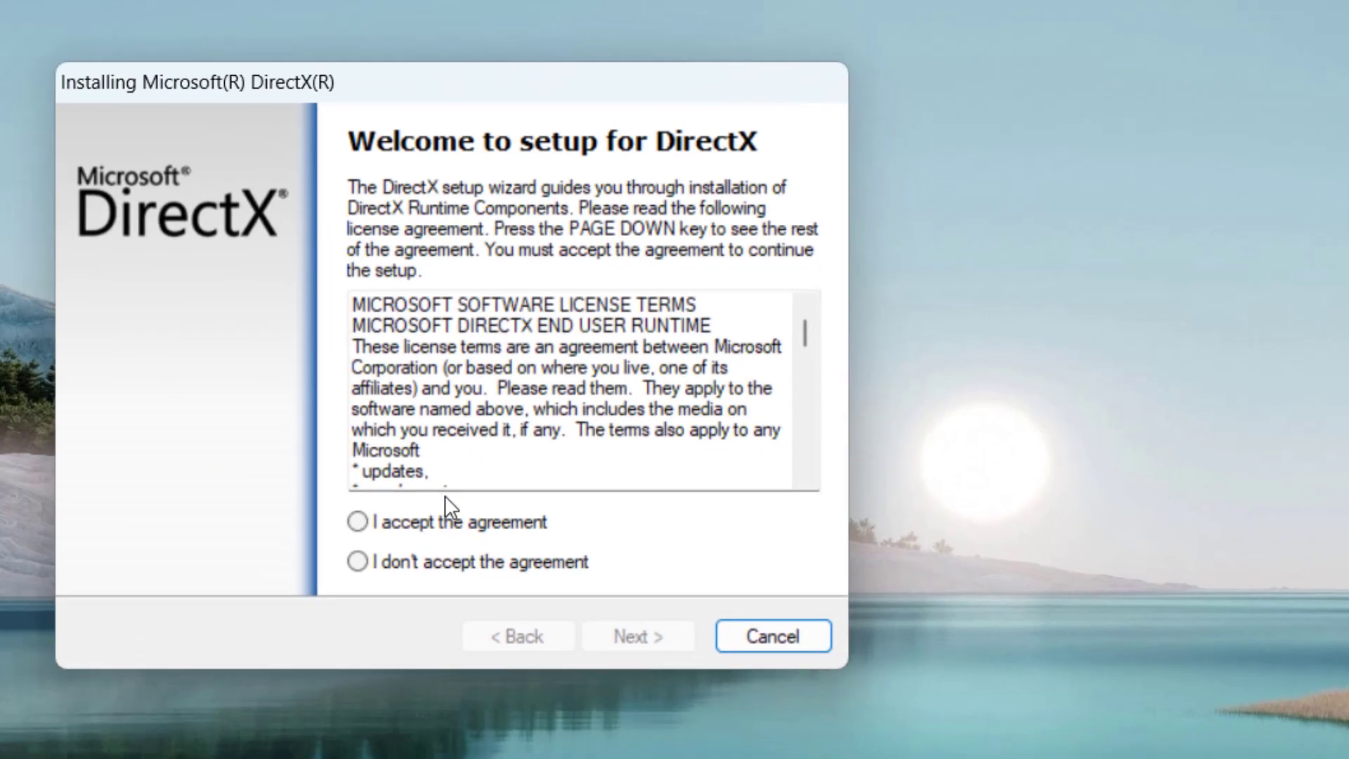
Step: Accept the DirectX license agreement and proceed through the setup wizard to install the DirectX runtime components
{"action": "left_click", "coordinate": [376, 518]}
{"action": "left_click", "coordinate": [666, 636]}
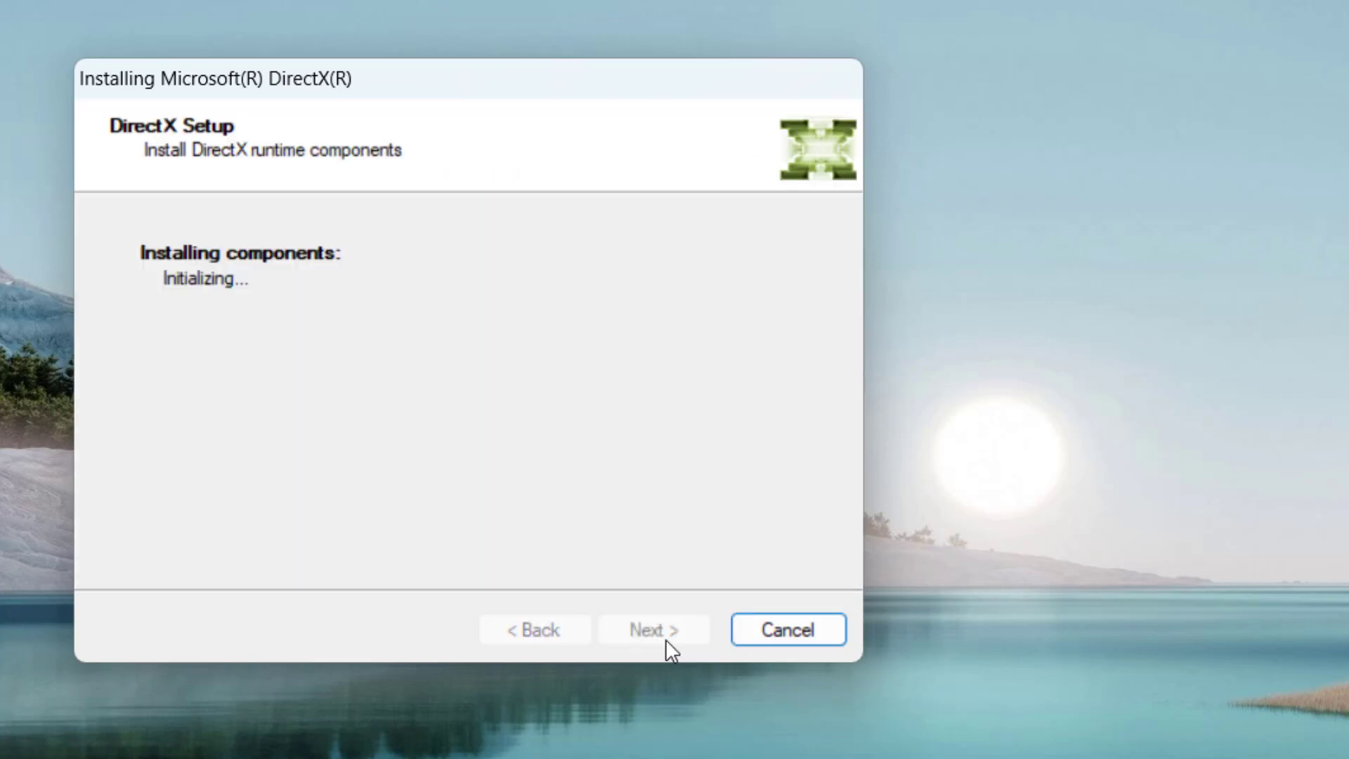
{"action": "left_click", "coordinate": [659, 631]}
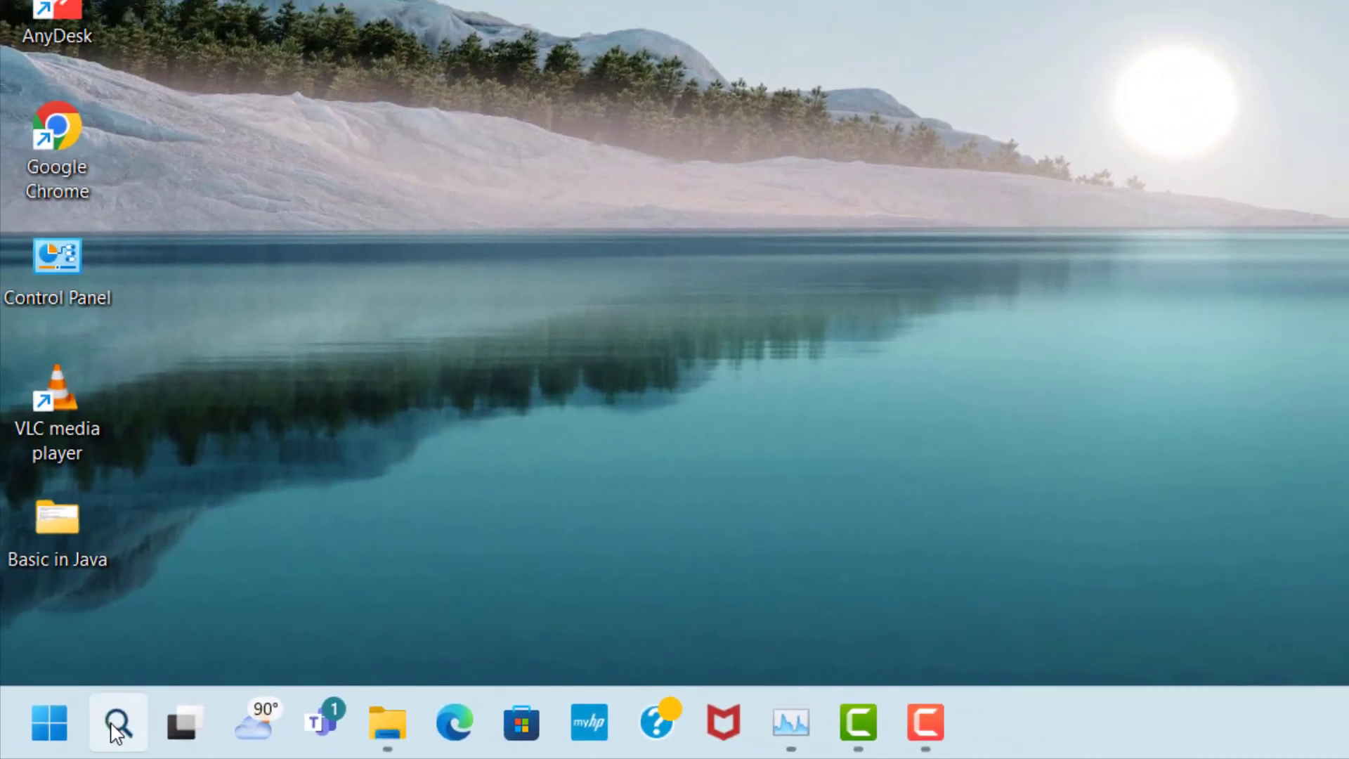
Step: Search Windows for Device Manager, open it, and expand the Display adapters category
{"action": "left_click", "coordinate": [121, 724]}
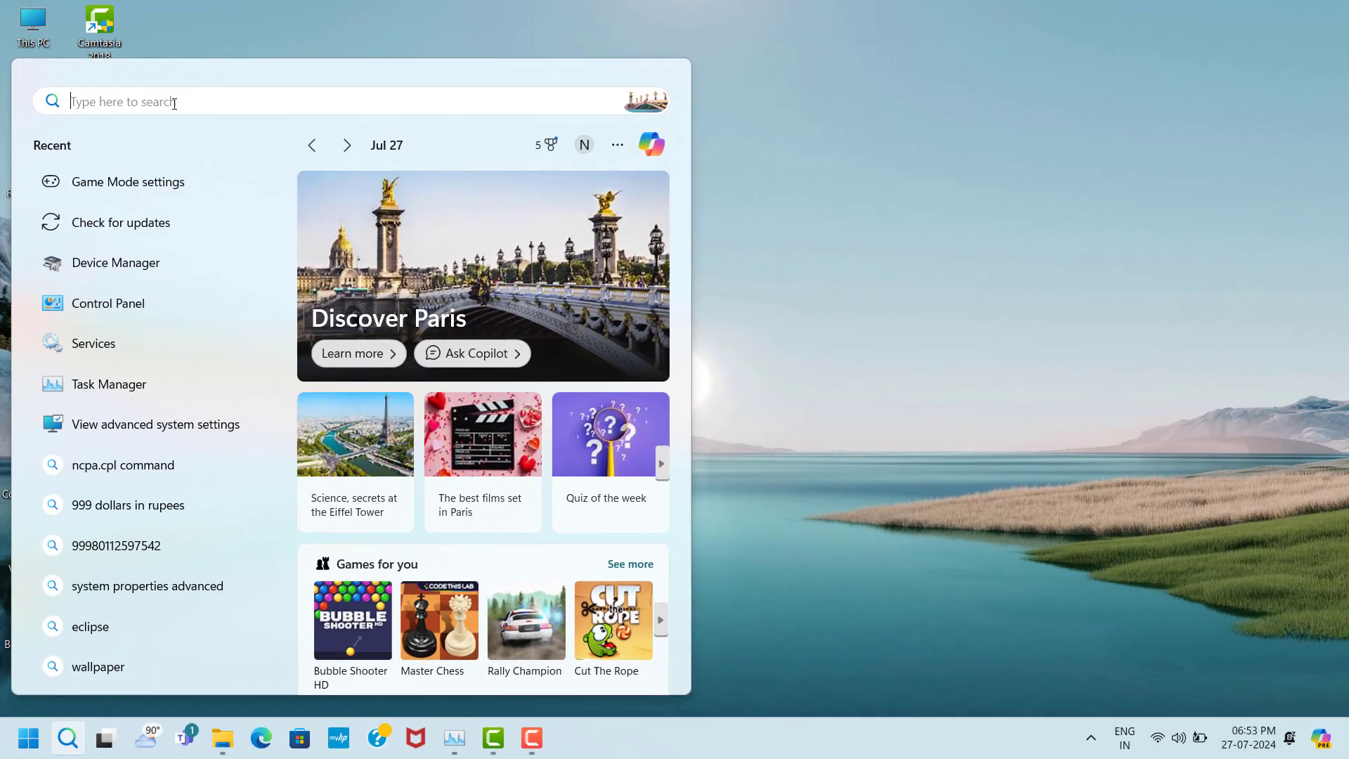
{"action": "type", "text": "dev"}
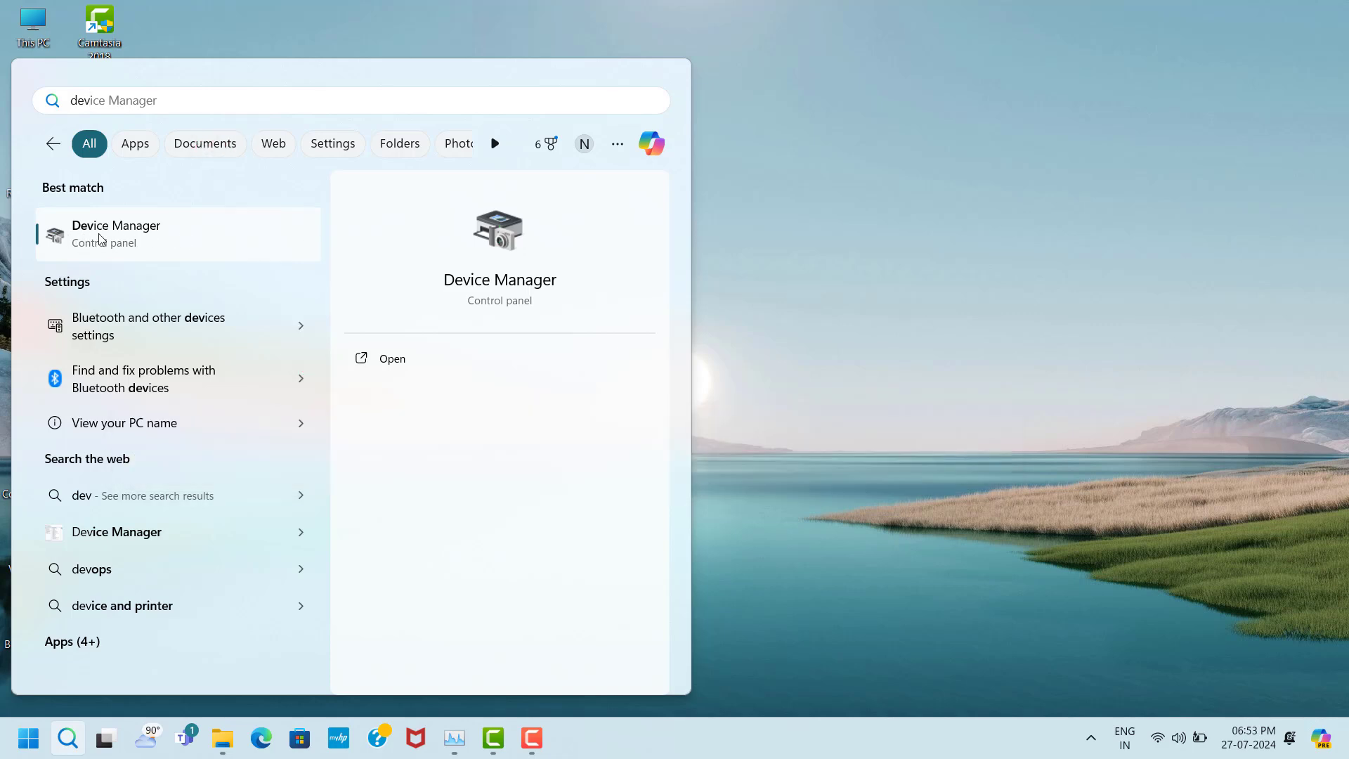
{"action": "left_click", "coordinate": [225, 240]}
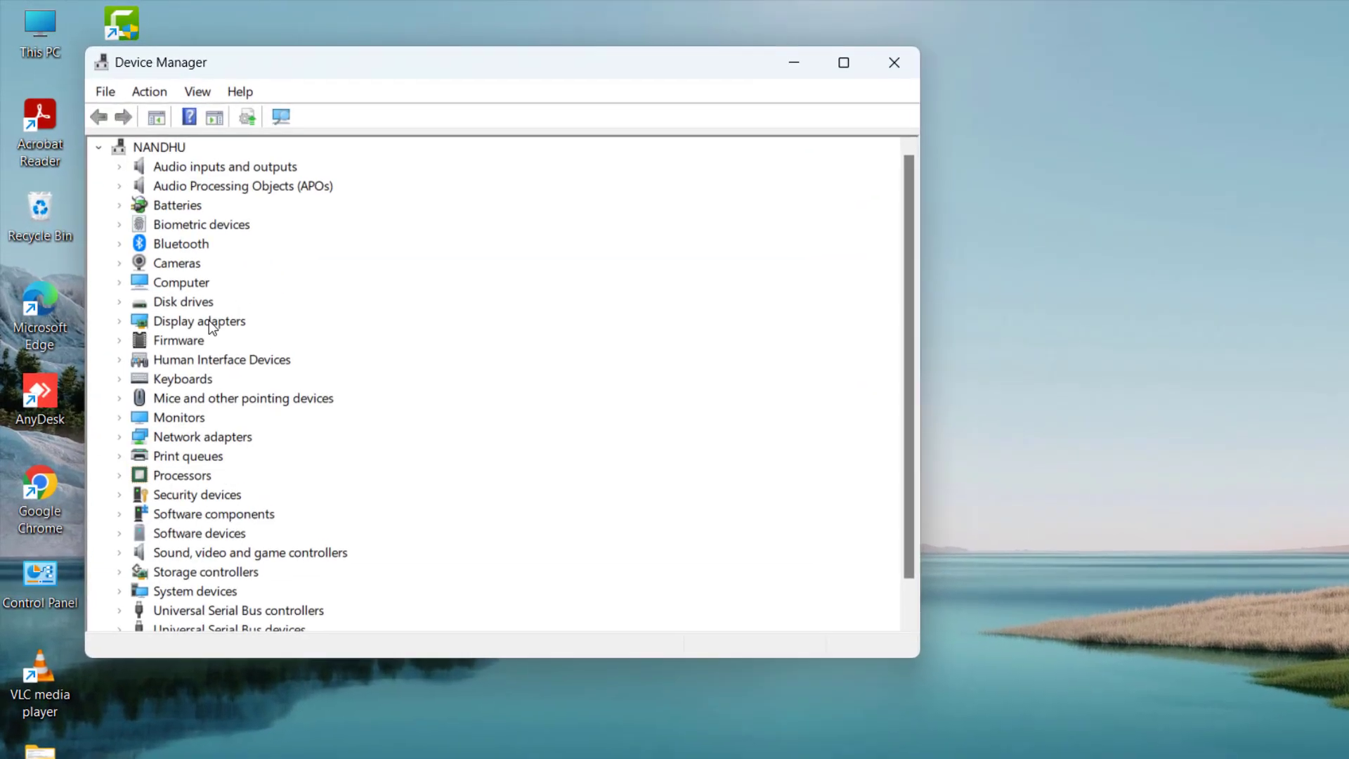
{"action": "left_click", "coordinate": [144, 323]}
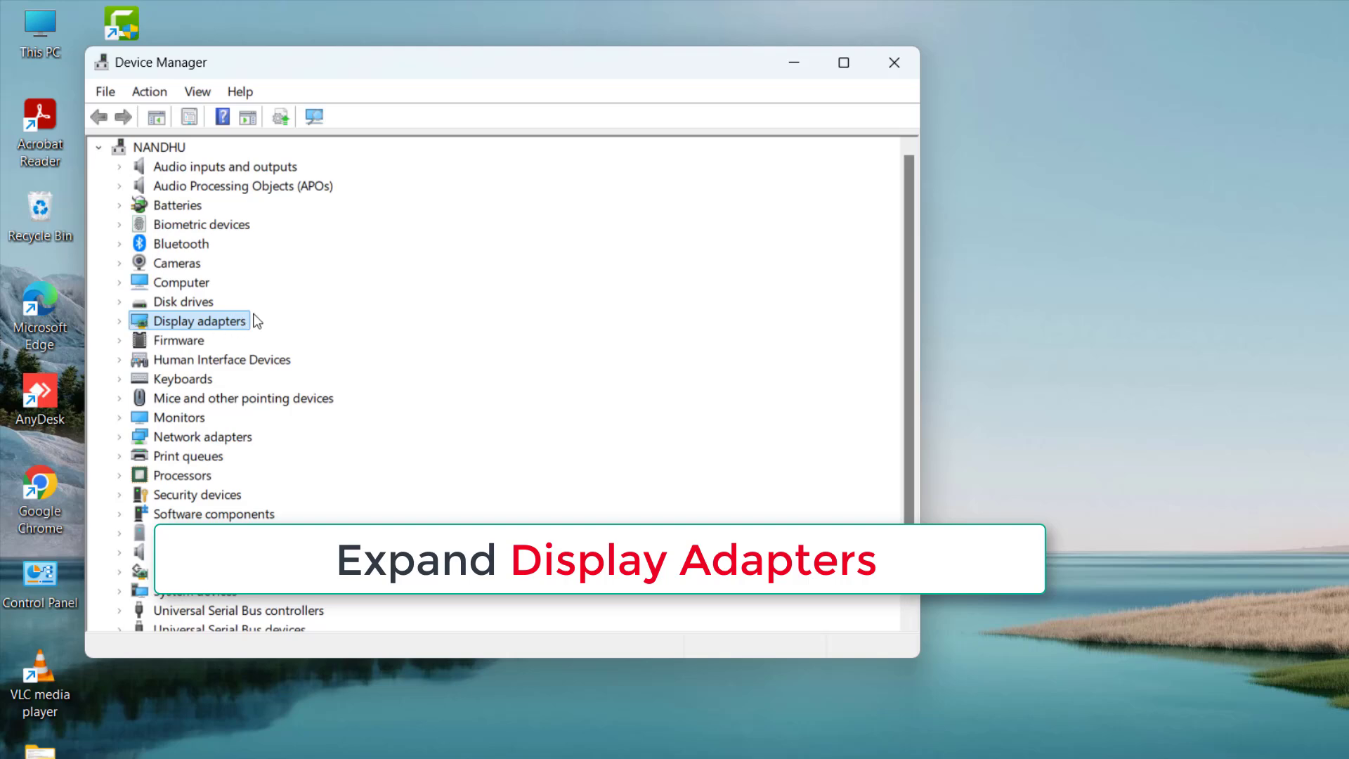
{"action": "left_click", "coordinate": [121, 322]}
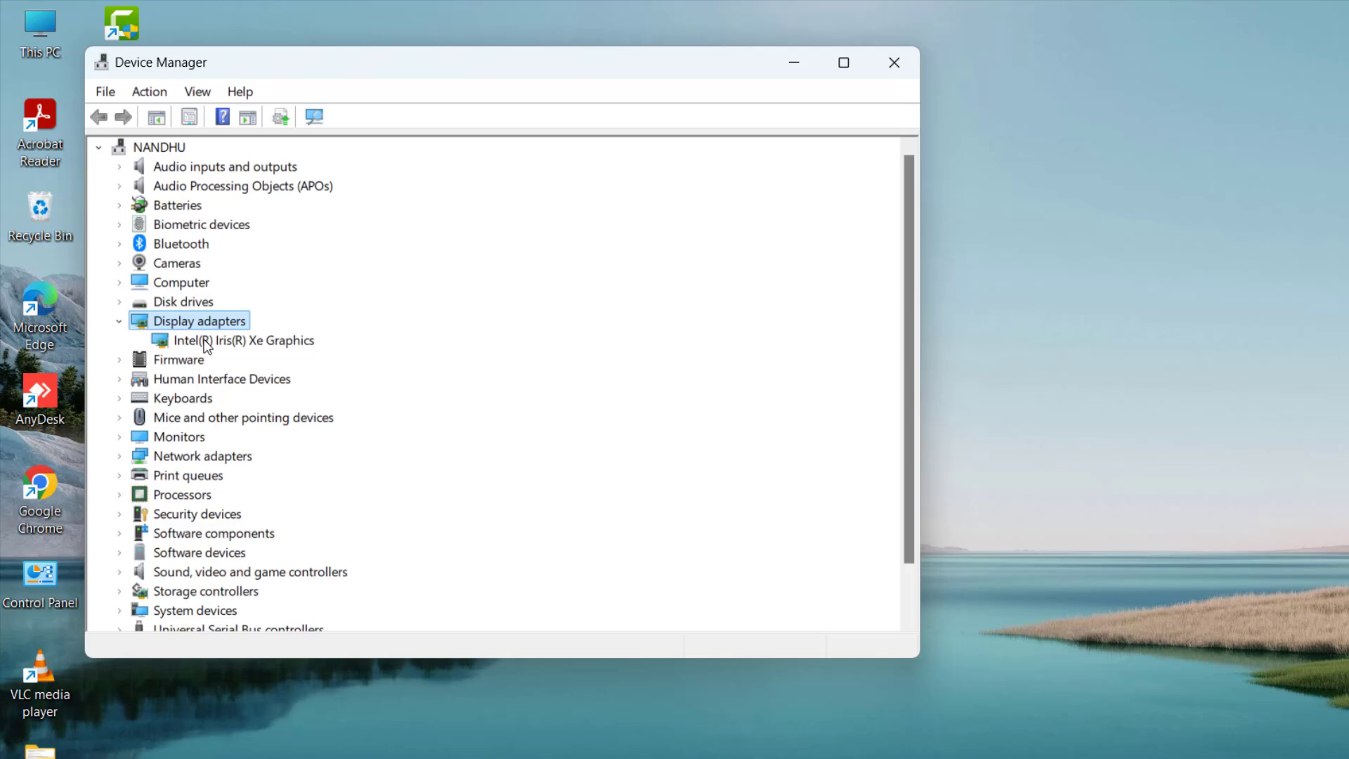
Step: Update the Intel(R) Iris(R) Xe Graphics driver manually, installing the Intel(R) Iris(R) Xe Graphics model from the list of available drivers on the computer
{"action": "left_click", "coordinate": [168, 342]}
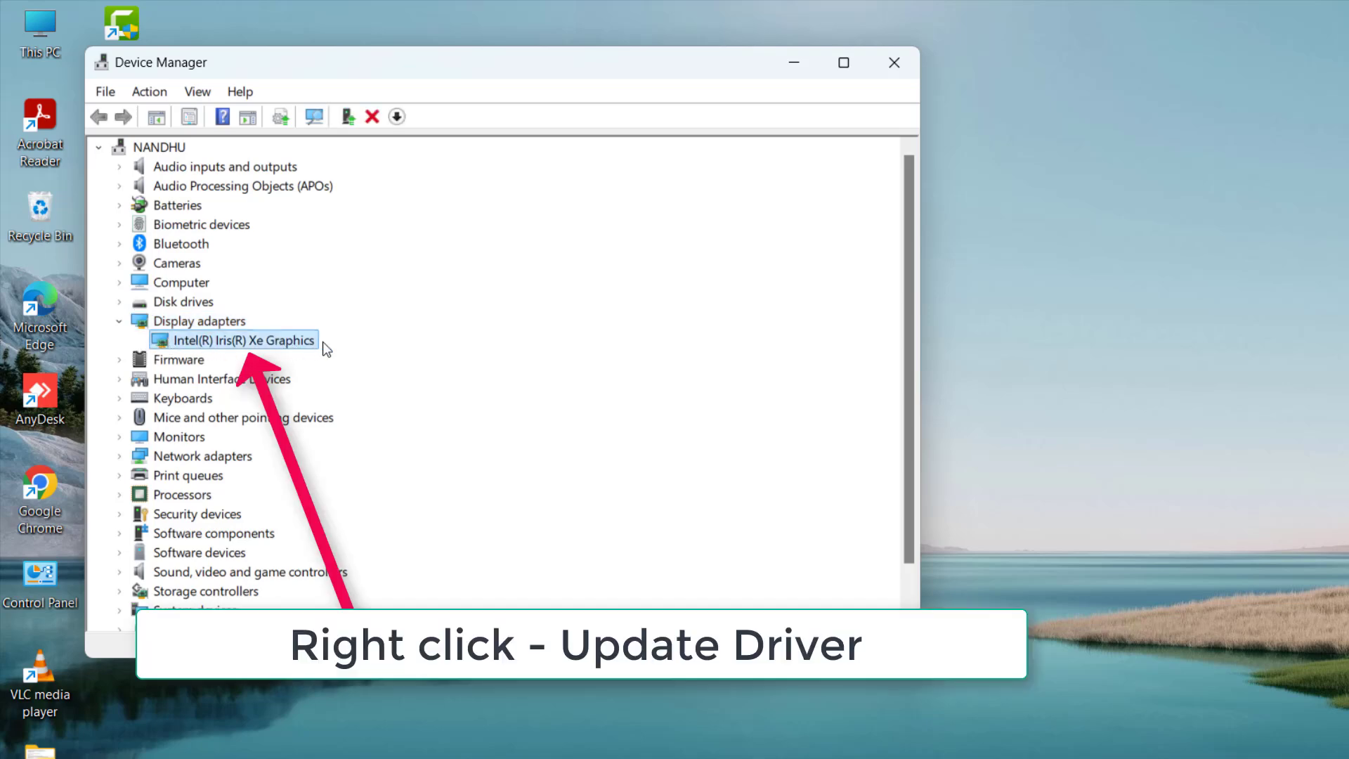
{"action": "right_click", "coordinate": [288, 341]}
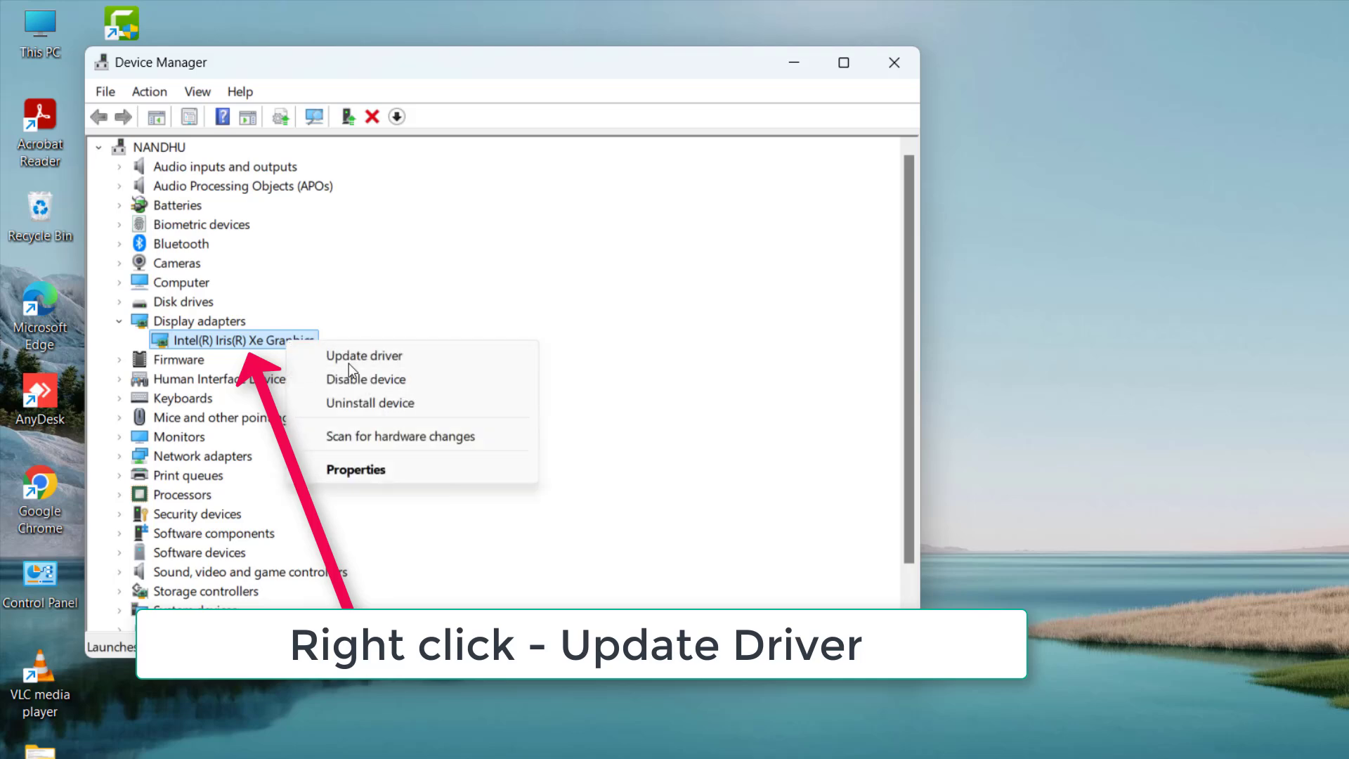
{"action": "left_click", "coordinate": [372, 355]}
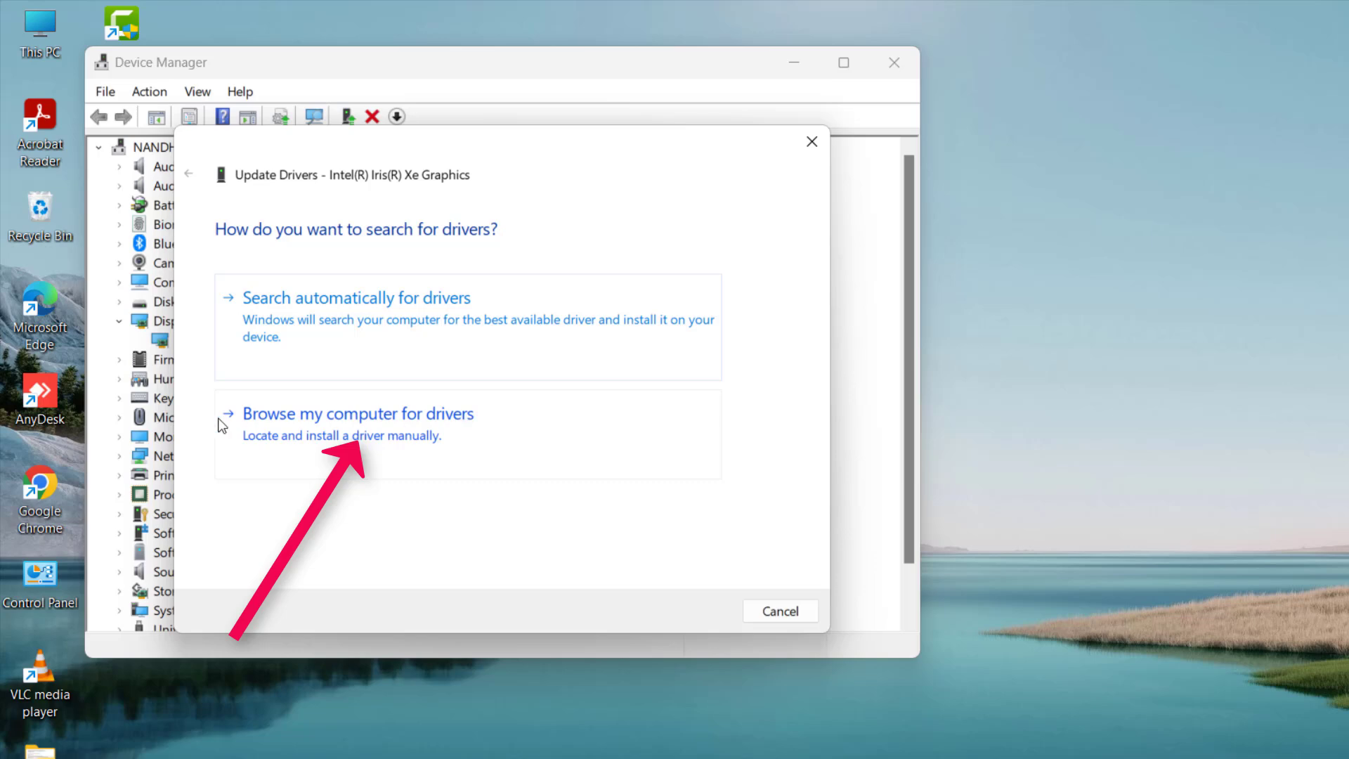
{"action": "left_click", "coordinate": [395, 436]}
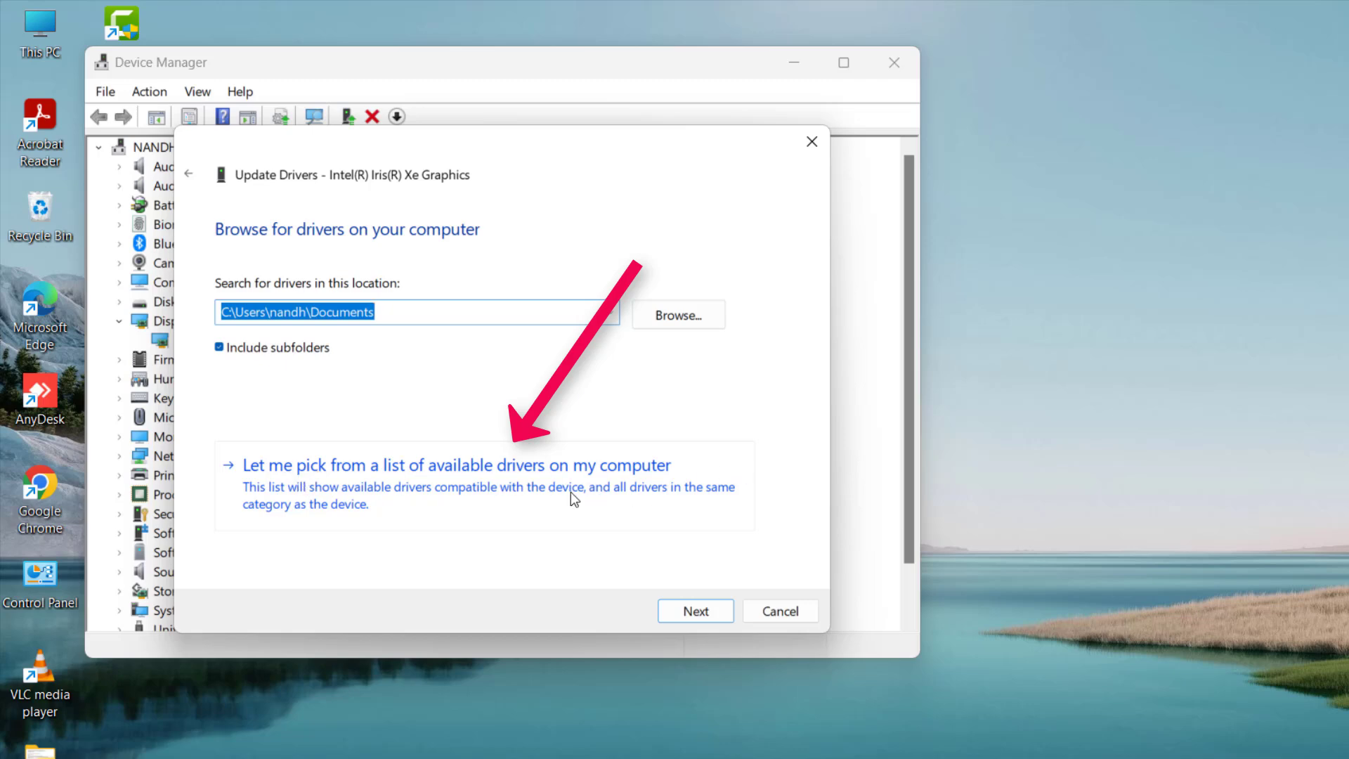
{"action": "left_click", "coordinate": [527, 478]}
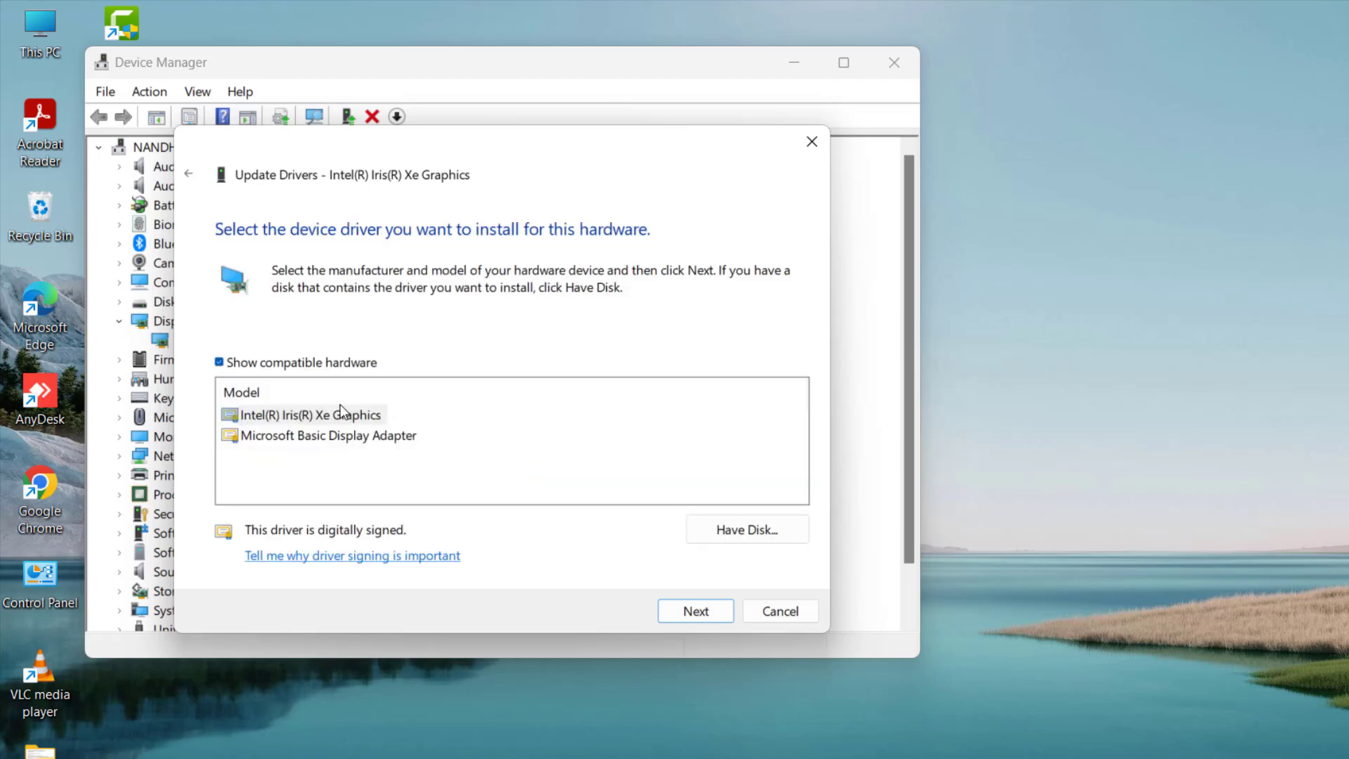
{"action": "left_click", "coordinate": [265, 420]}
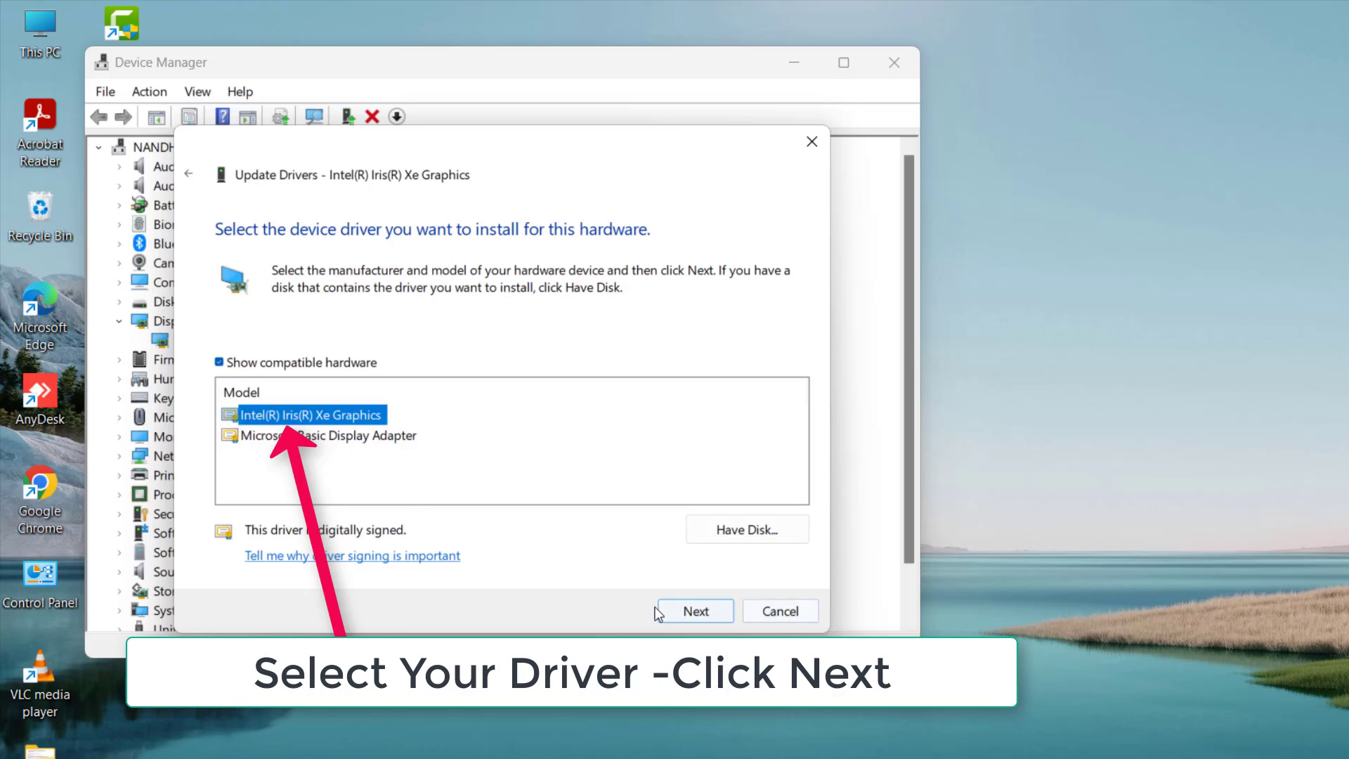
{"action": "left_click", "coordinate": [704, 612]}
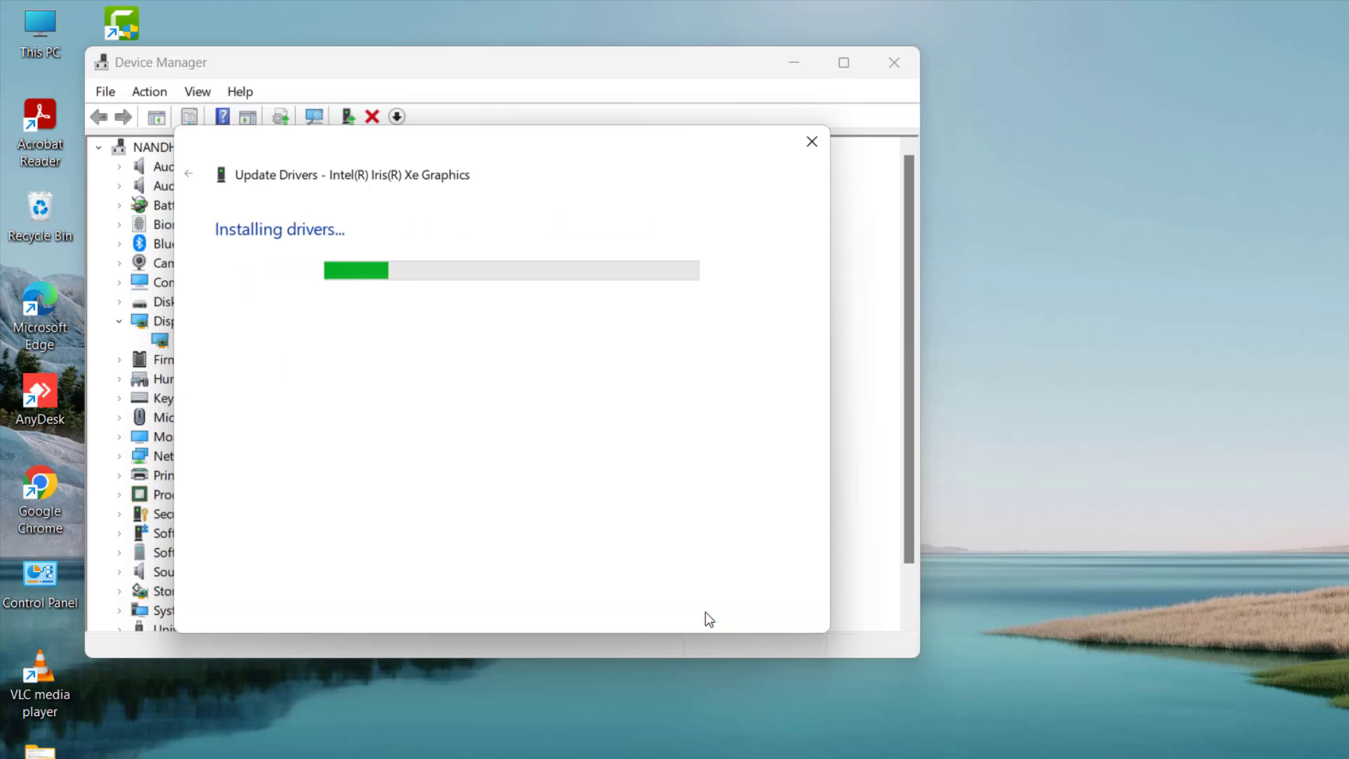